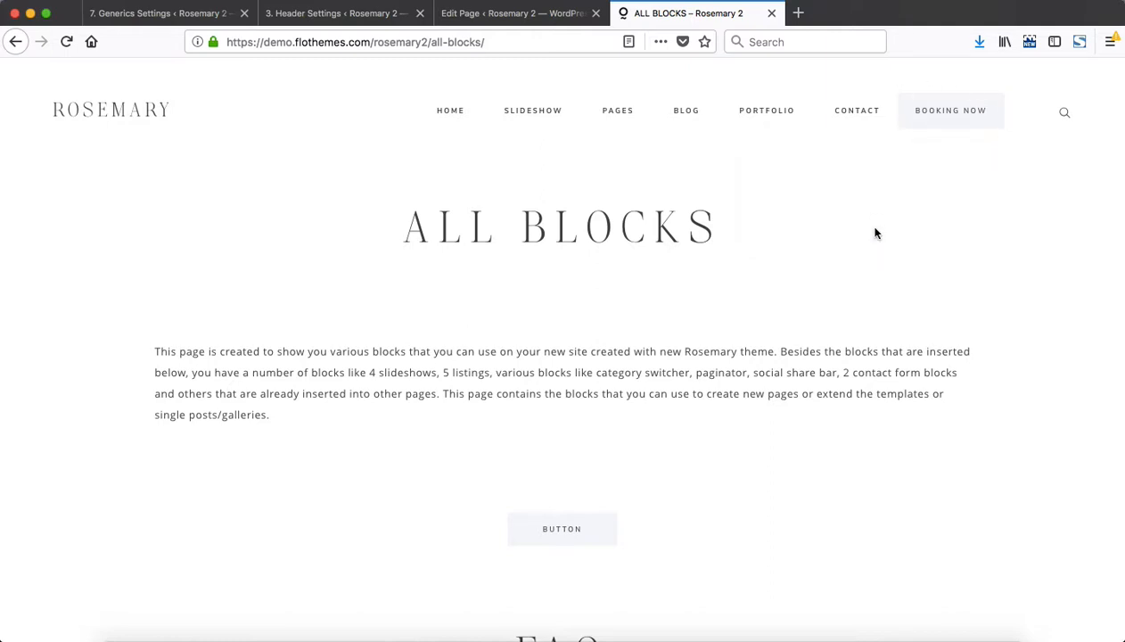
Step: Examine the buttons and GET IN TOUCH links in the blocks throughout the All Blocks demo page
{"action": "scroll", "coordinate": [560, 329], "scroll_direction": "down", "scroll_amount": 3}
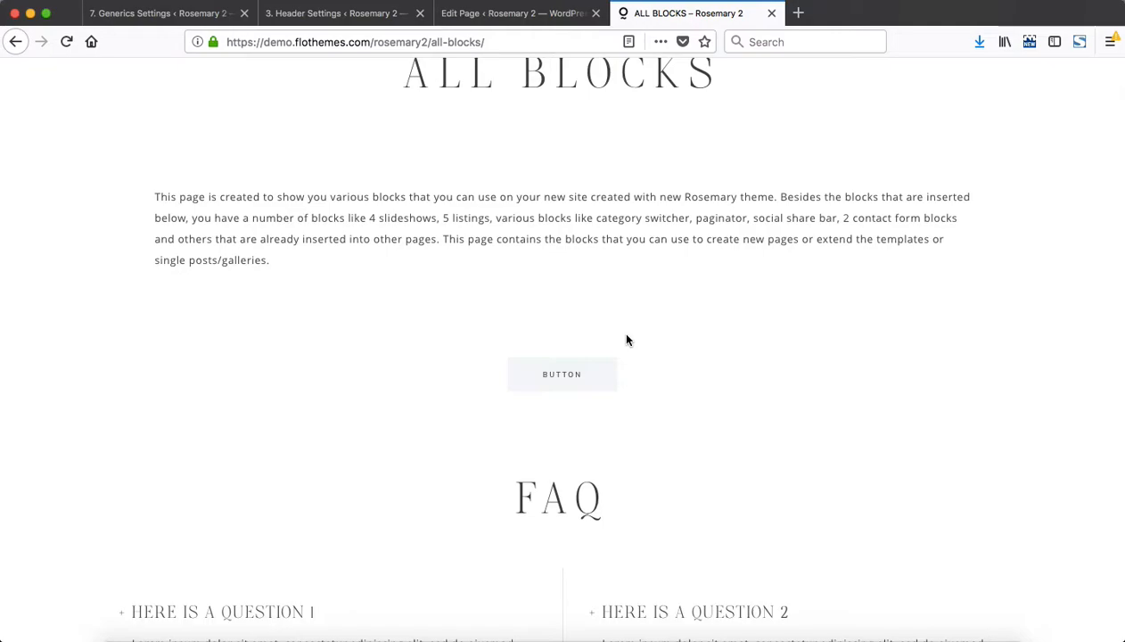
{"action": "scroll", "coordinate": [627, 339], "scroll_direction": "down", "scroll_amount": 5}
{"action": "scroll", "coordinate": [626, 339], "scroll_direction": "down", "scroll_amount": 20}
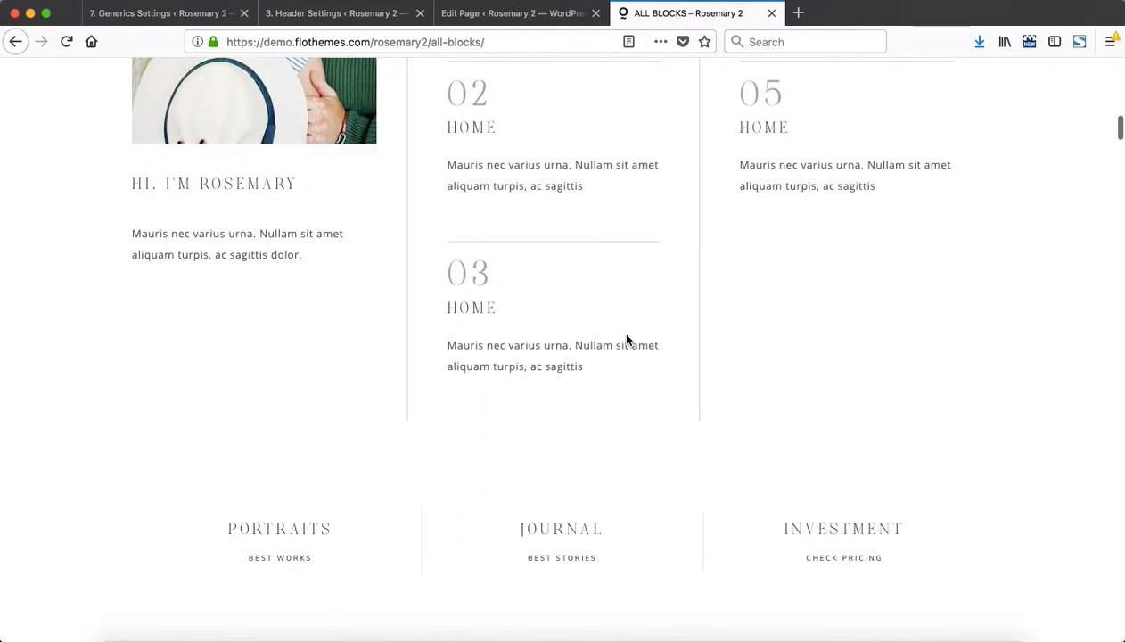
{"action": "scroll", "coordinate": [626, 339], "scroll_direction": "down", "scroll_amount": 20}
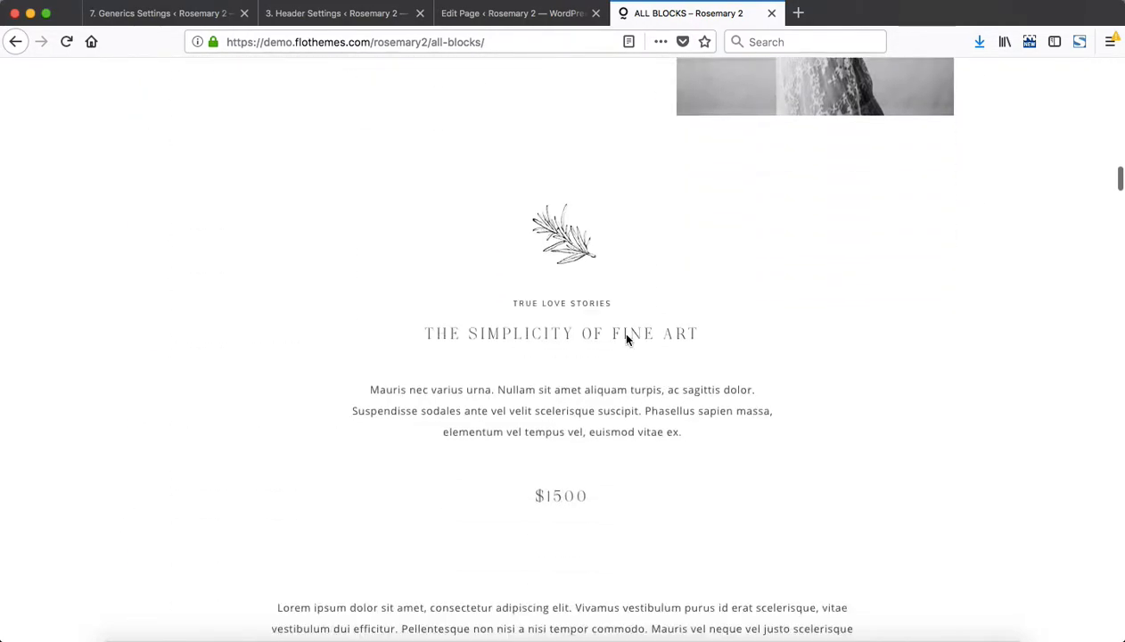
{"action": "scroll", "coordinate": [627, 338], "scroll_direction": "down", "scroll_amount": 10}
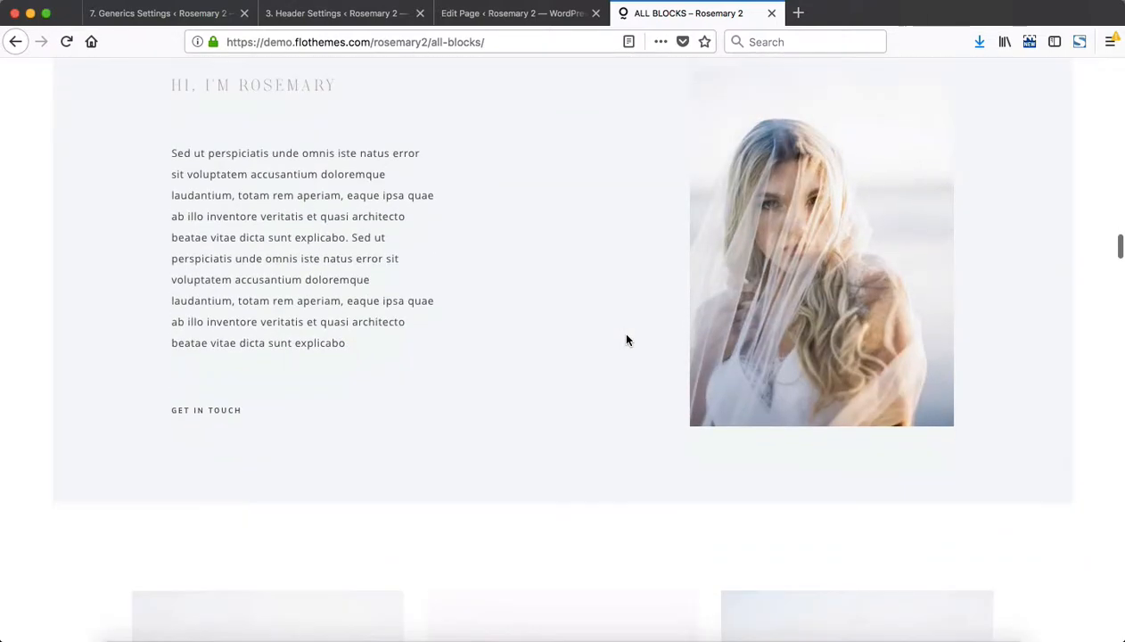
{"action": "scroll", "coordinate": [281, 448], "scroll_direction": "up", "scroll_amount": 3}
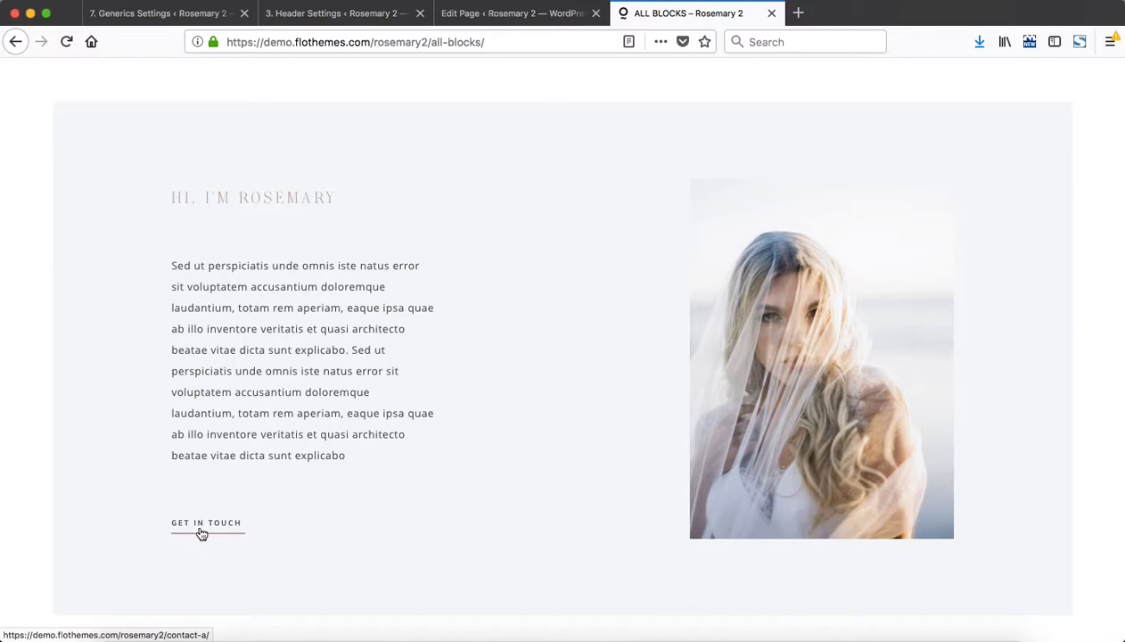
{"action": "scroll", "coordinate": [364, 429], "scroll_direction": "down", "scroll_amount": 10}
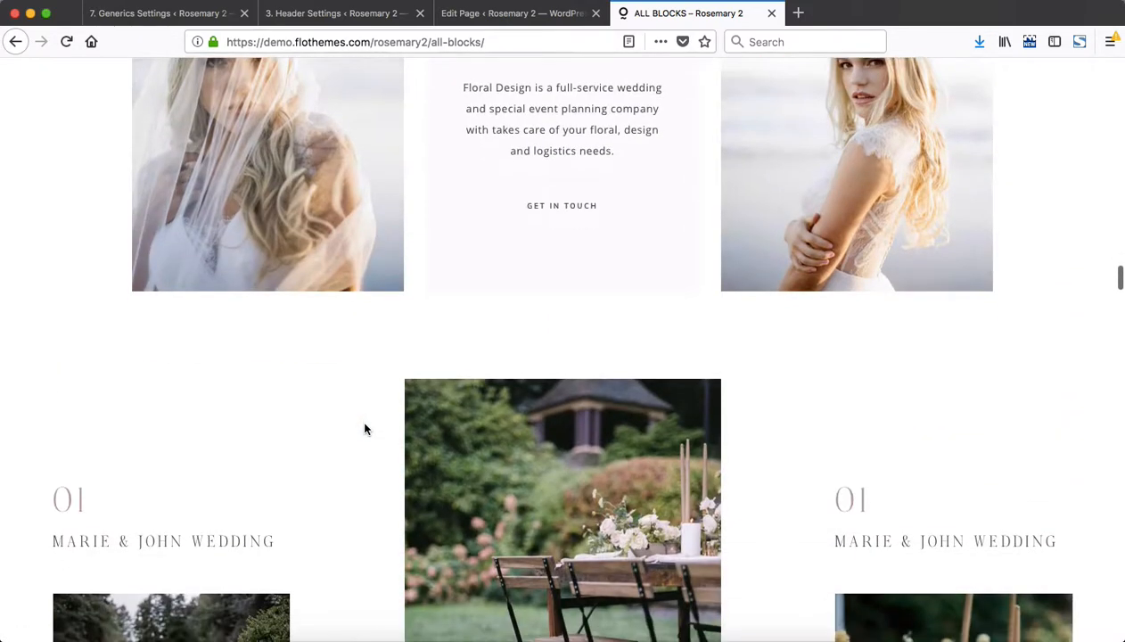
{"action": "scroll", "coordinate": [364, 429], "scroll_direction": "up", "scroll_amount": 3}
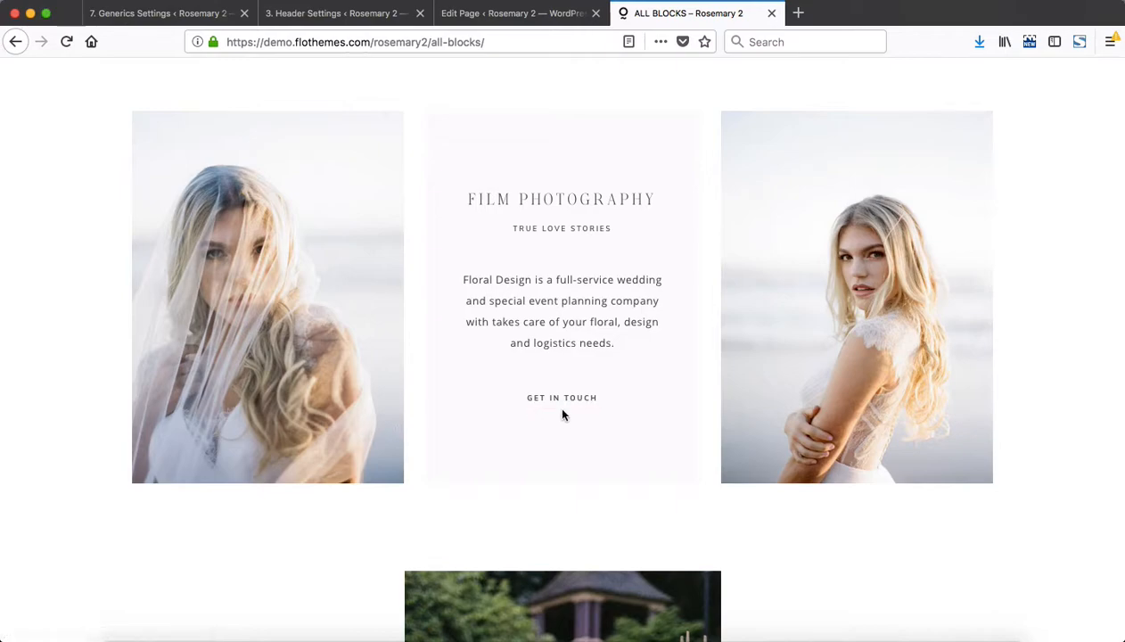
{"action": "scroll", "coordinate": [563, 412], "scroll_direction": "up", "scroll_amount": 5}
{"action": "scroll", "coordinate": [563, 412], "scroll_direction": "up", "scroll_amount": 15}
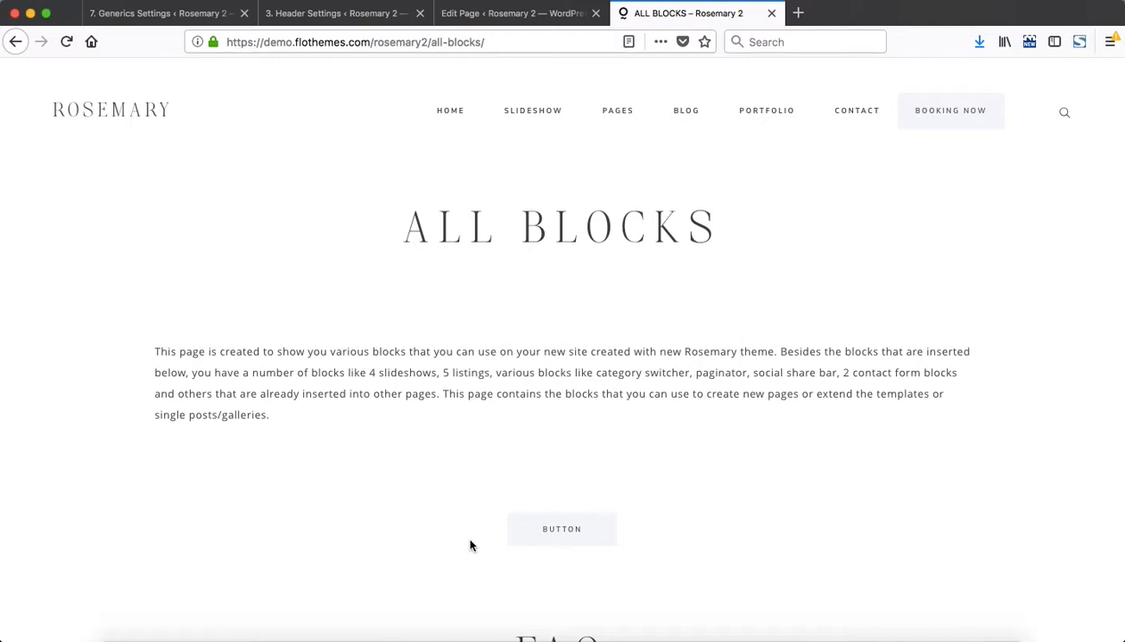
Step: Examine the Type A button's font, text color and hover options in the Miscellaneous section of Generics Settings
{"action": "key", "text": "ctrl+Tab"}
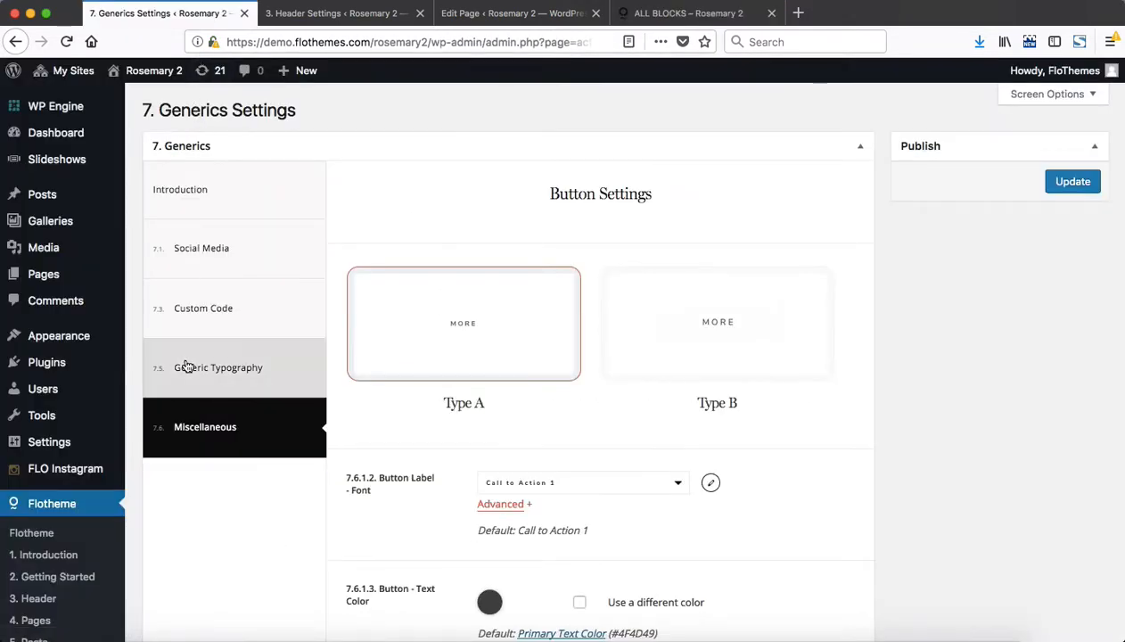
{"action": "scroll", "coordinate": [596, 303], "scroll_direction": "down", "scroll_amount": 3}
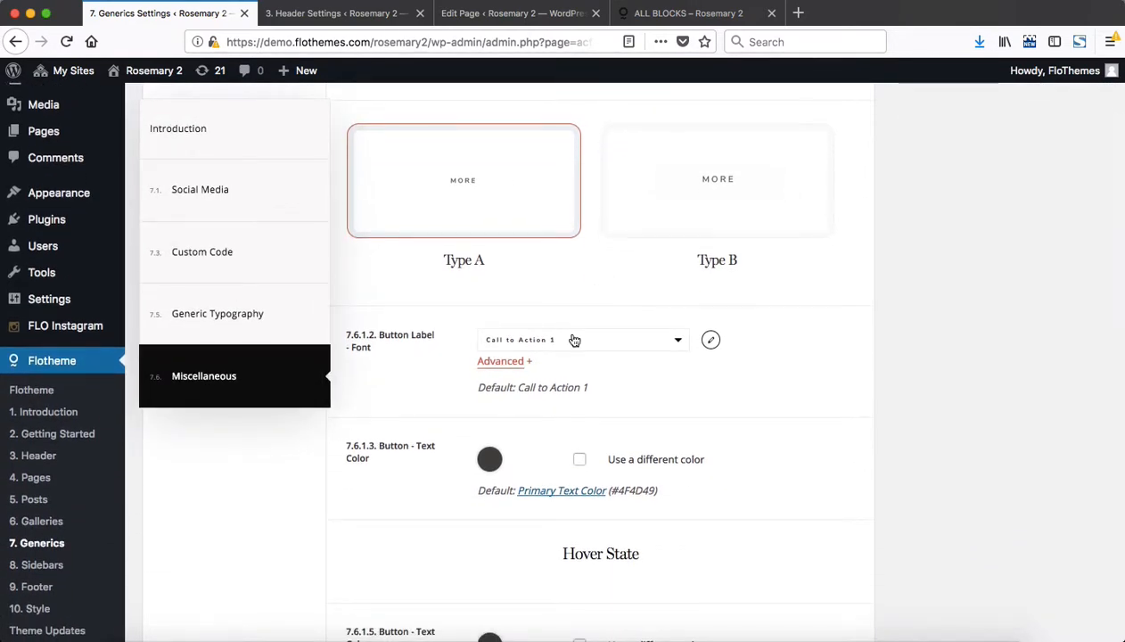
{"action": "scroll", "coordinate": [522, 444], "scroll_direction": "down", "scroll_amount": 4}
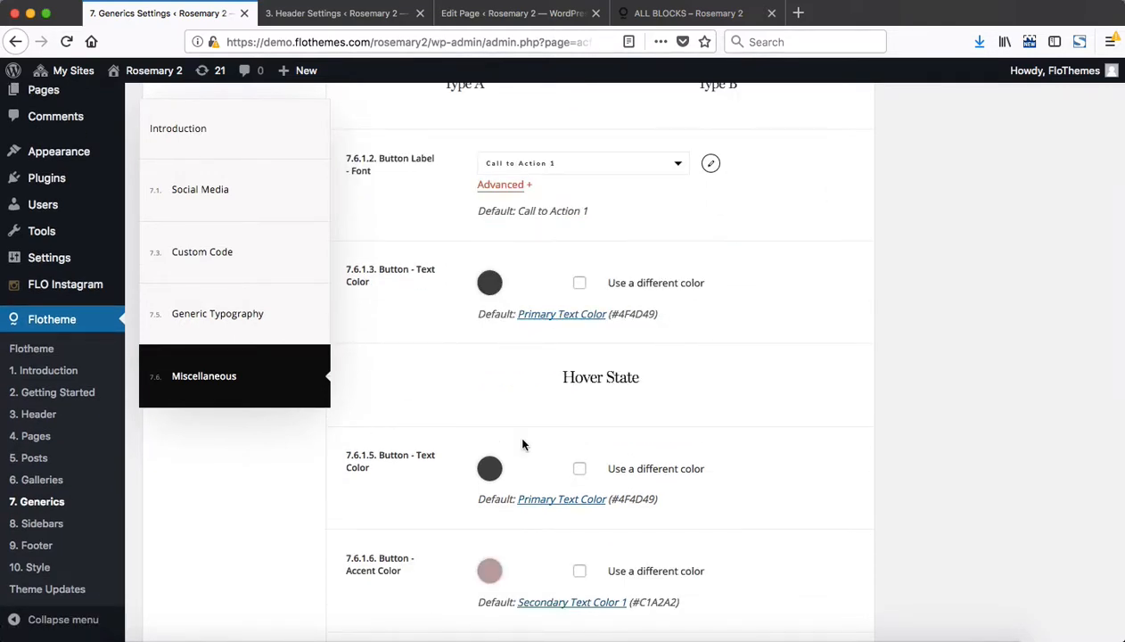
Step: Switch the generic button style to Type B to review its options, and set it back to Type A
{"action": "scroll", "coordinate": [522, 444], "scroll_direction": "up", "scroll_amount": 5}
{"action": "left_click", "coordinate": [688, 249]}
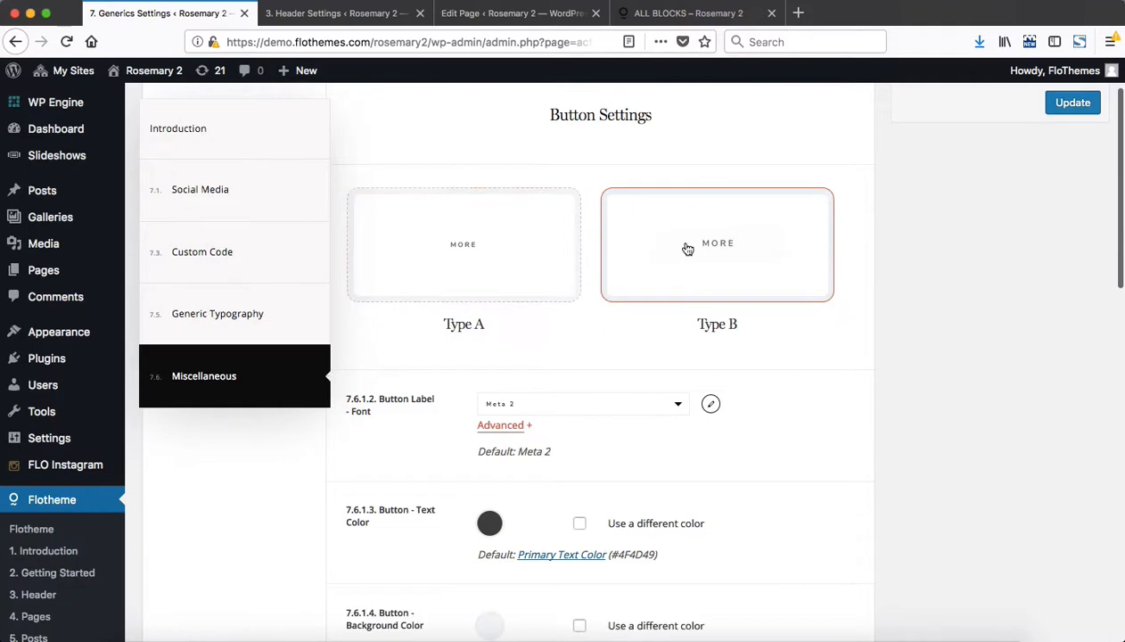
{"action": "scroll", "coordinate": [802, 329], "scroll_direction": "down", "scroll_amount": 3}
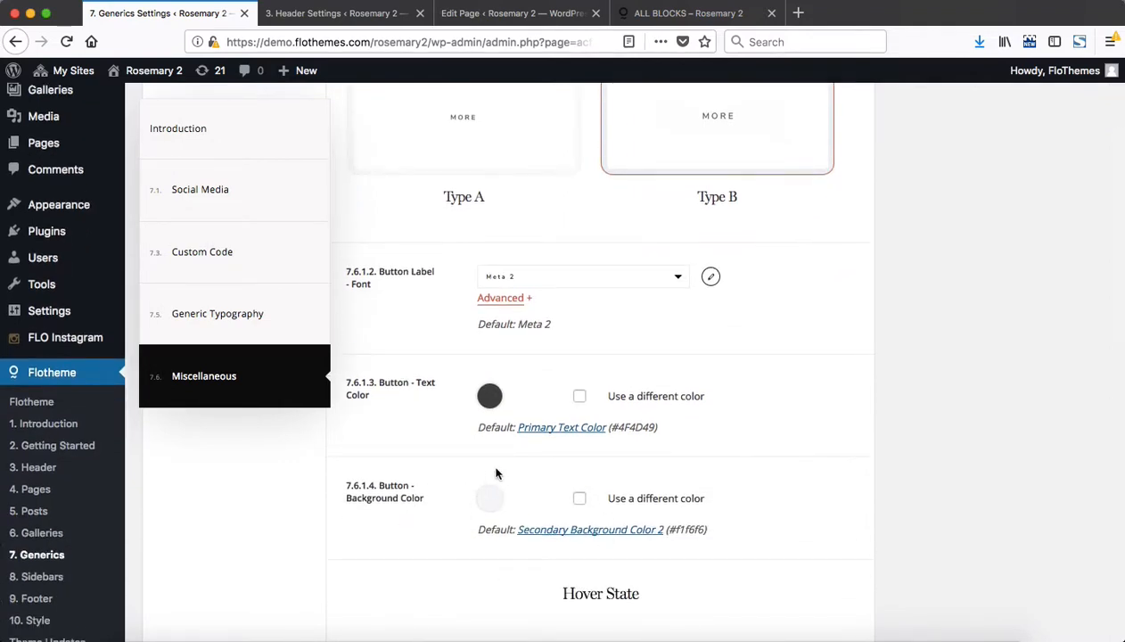
{"action": "scroll", "coordinate": [464, 463], "scroll_direction": "up", "scroll_amount": 2}
{"action": "left_click", "coordinate": [468, 172]}
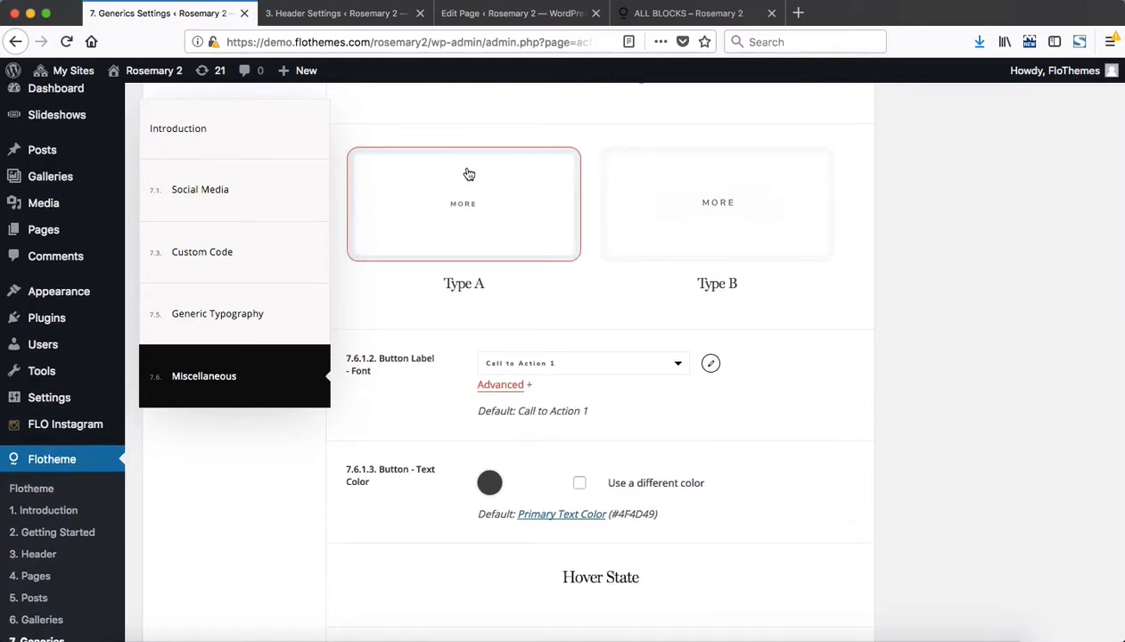
{"action": "scroll", "coordinate": [472, 362], "scroll_direction": "up", "scroll_amount": 3}
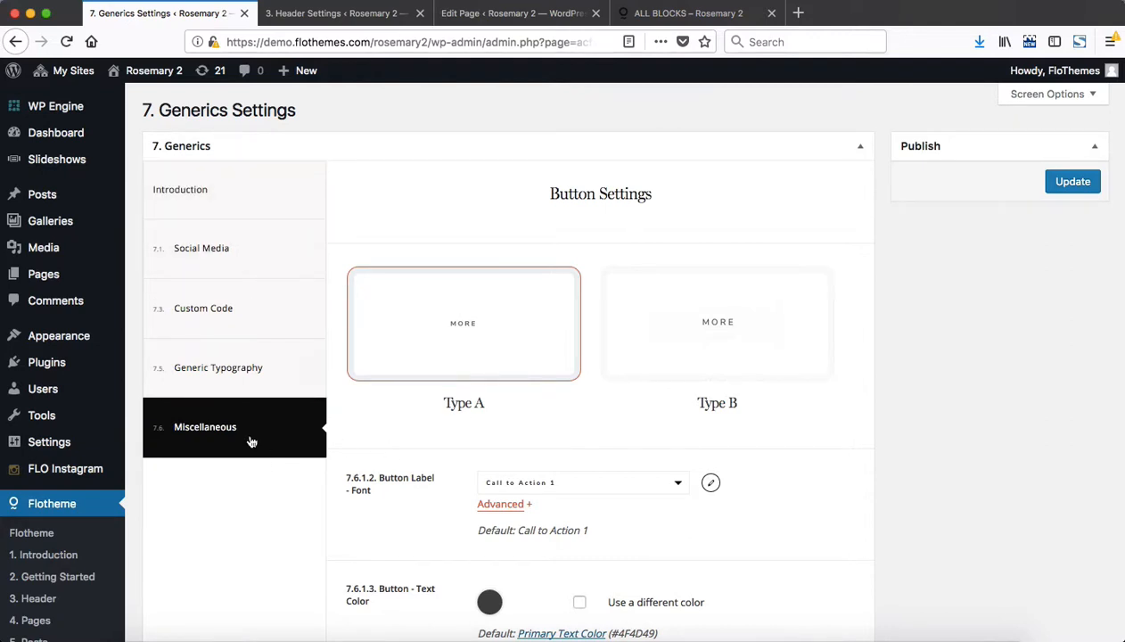
Step: Compare the button on the live All Blocks page with its Button block in the page editor
{"action": "key", "text": "ctrl+shift+Tab"}
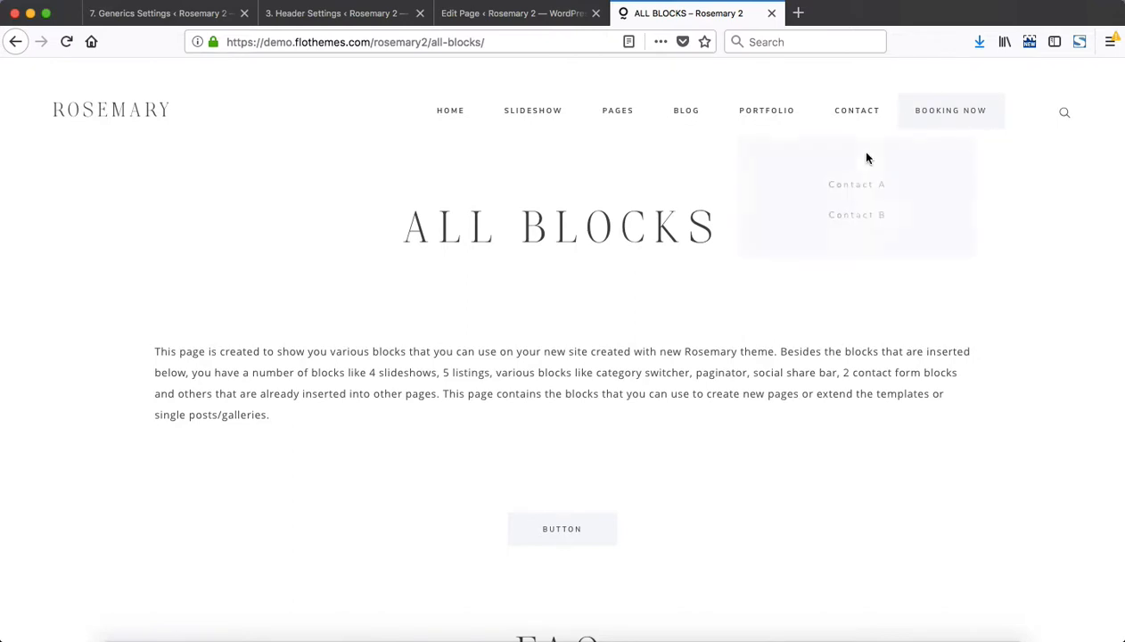
{"action": "scroll", "coordinate": [515, 417], "scroll_direction": "down", "scroll_amount": 2}
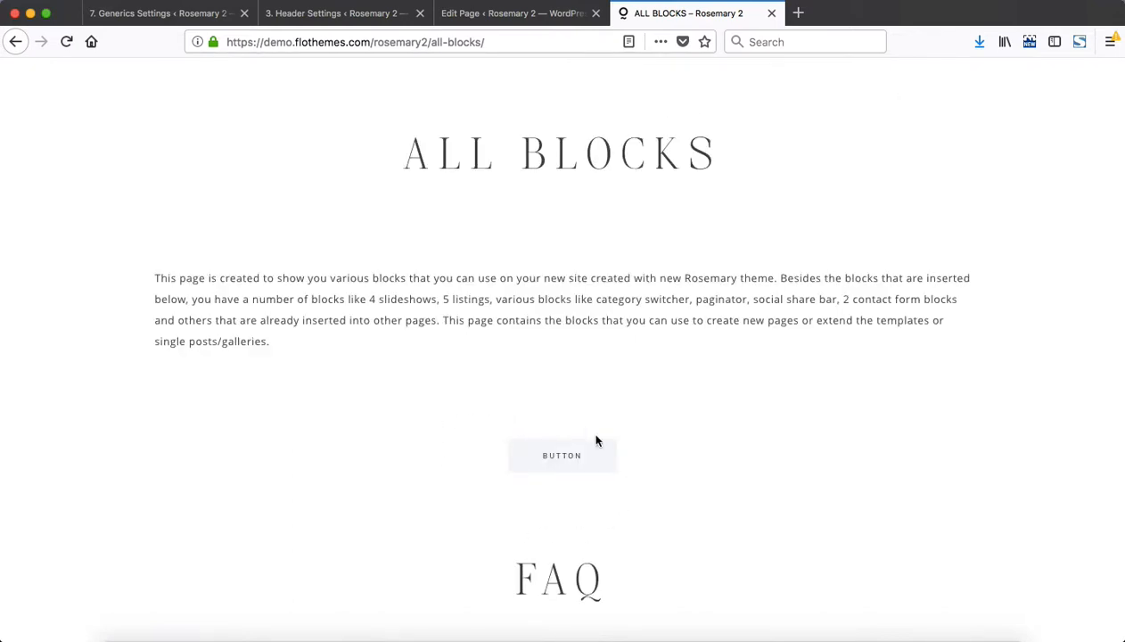
{"action": "scroll", "coordinate": [597, 441], "scroll_direction": "up", "scroll_amount": 2}
{"action": "key", "text": "ctrl+shift+Tab"}
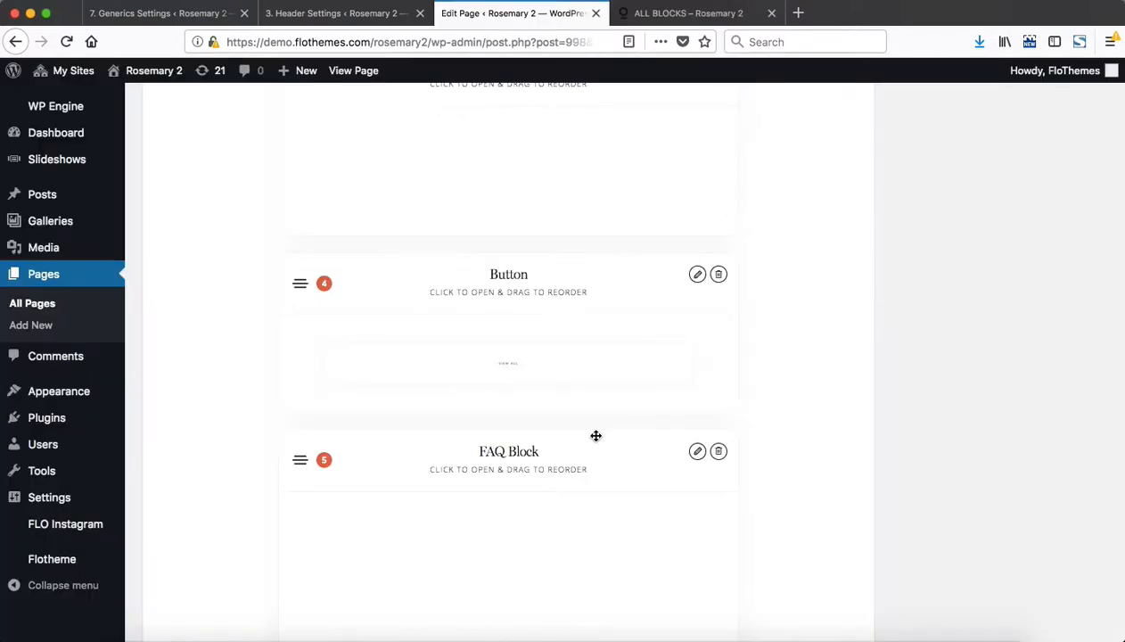
{"action": "key", "text": "ctrl+Tab"}
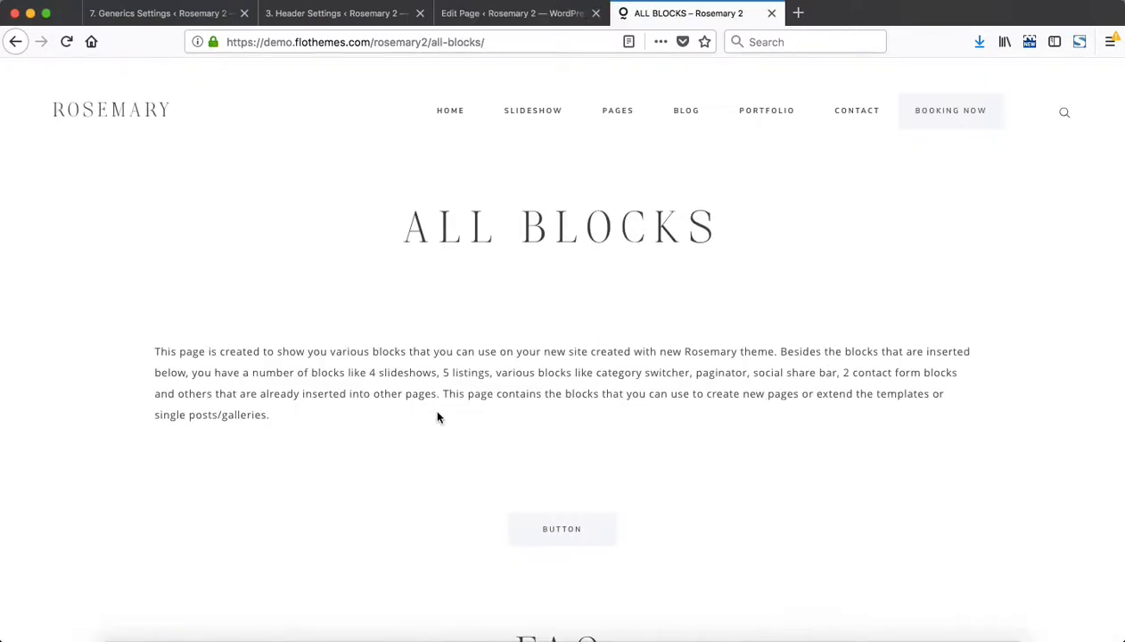
Step: Open the Button block in the page editor and review its link, label color, label font and background color options
{"action": "key", "text": "ctrl+shift+Tab"}
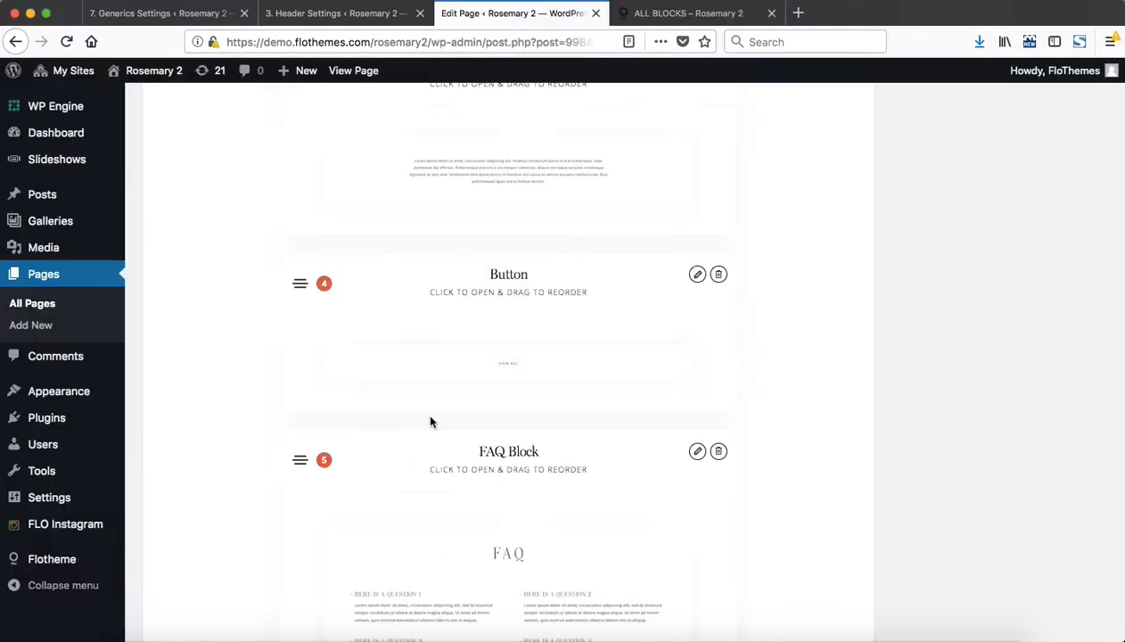
{"action": "left_click", "coordinate": [537, 290]}
{"action": "scroll", "coordinate": [540, 290], "scroll_direction": "down", "scroll_amount": 3}
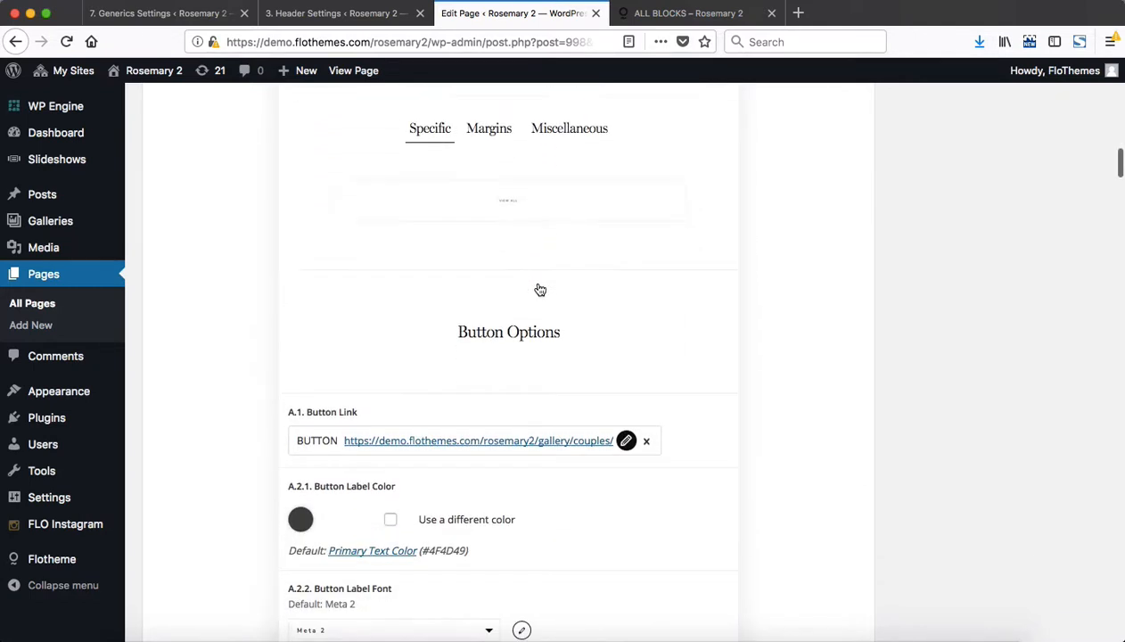
{"action": "scroll", "coordinate": [436, 434], "scroll_direction": "down", "scroll_amount": 5}
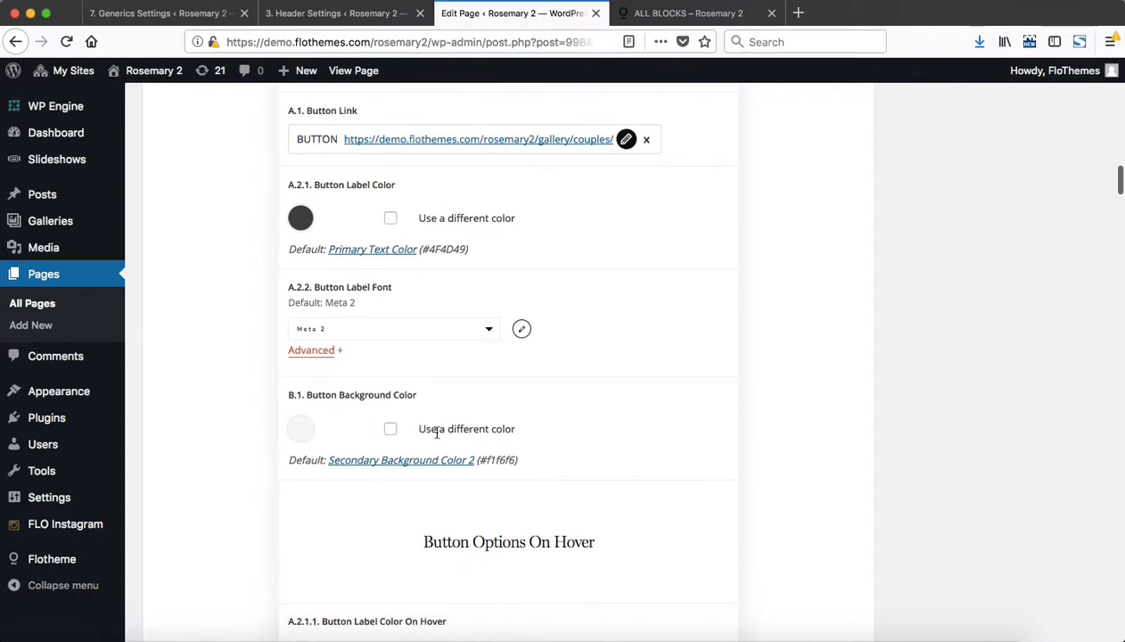
Step: Check the Generics and Header settings pages, and return to the page editor to collapse the Button block
{"action": "key", "text": "super+1"}
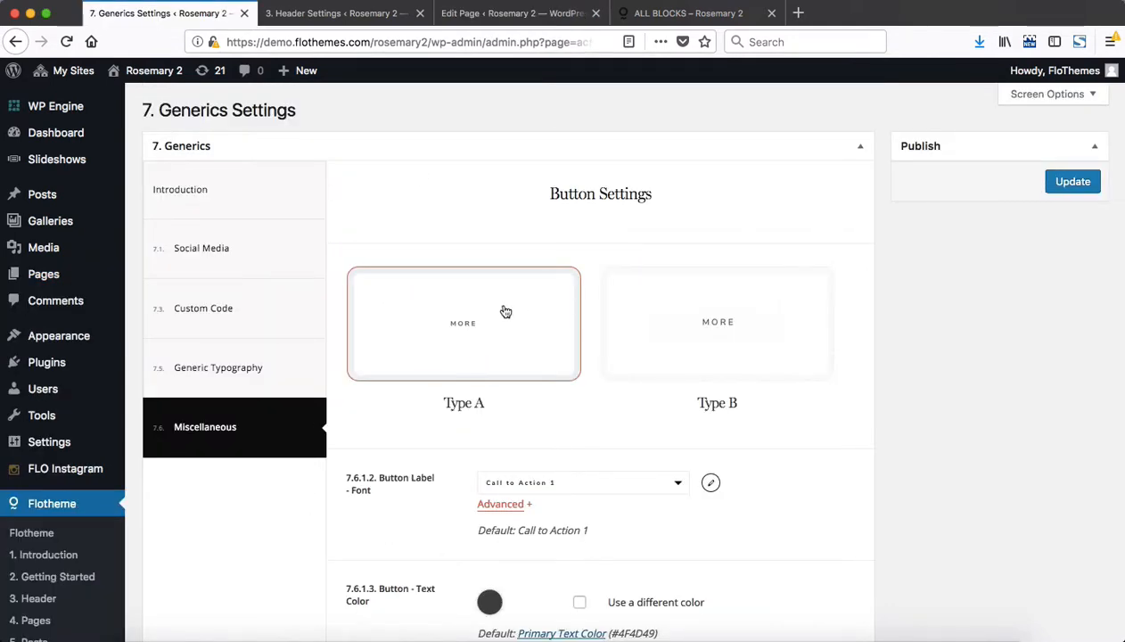
{"action": "key", "text": "super+2"}
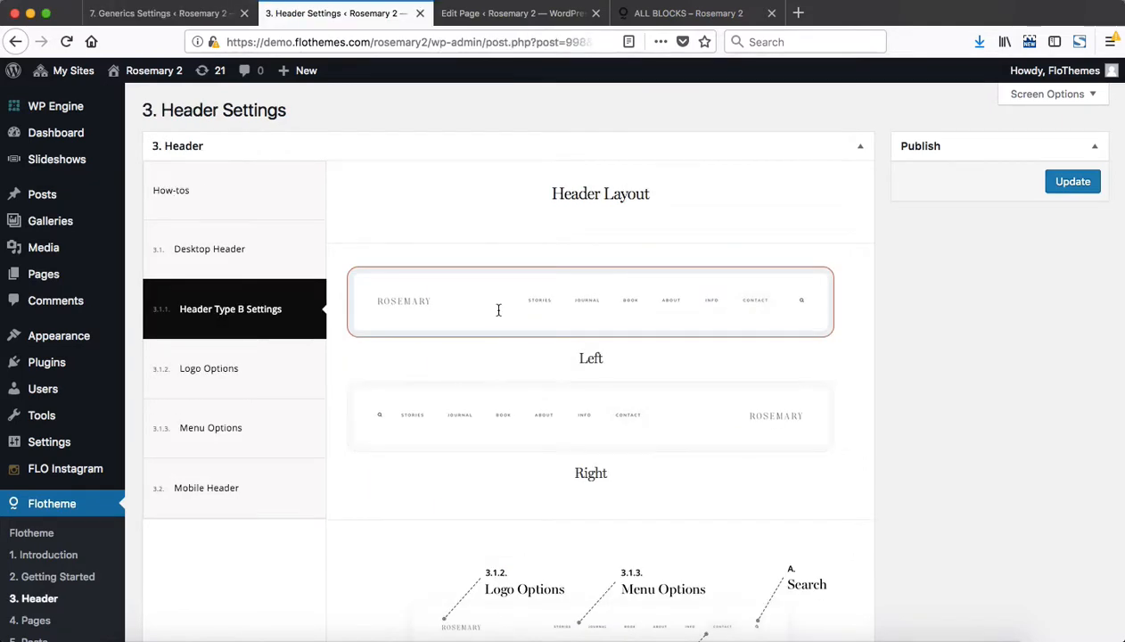
{"action": "key", "text": "super+3"}
{"action": "scroll", "coordinate": [406, 470], "scroll_direction": "up", "scroll_amount": 5}
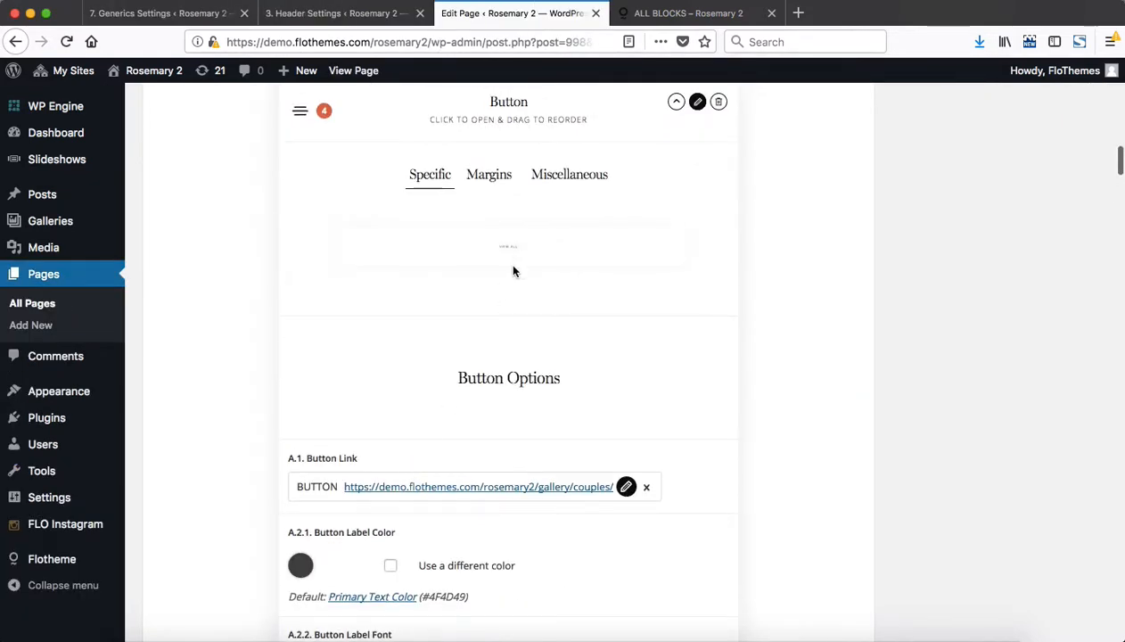
{"action": "scroll", "coordinate": [513, 271], "scroll_direction": "up", "scroll_amount": 2}
{"action": "left_click", "coordinate": [455, 232]}
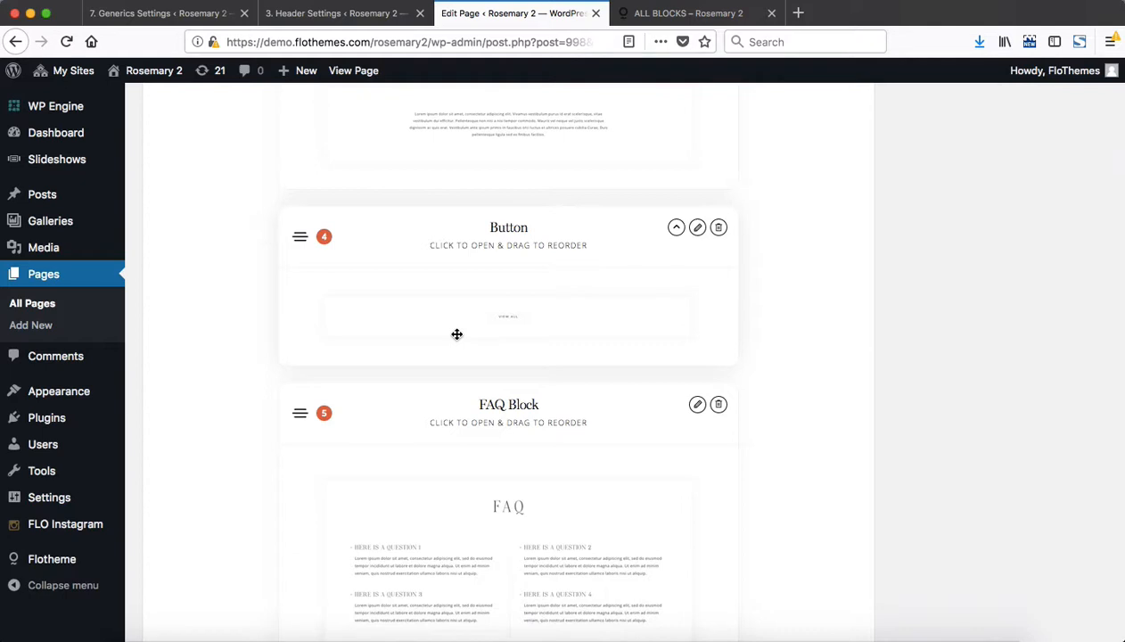
Step: Check the selected desktop header type in Header Settings and open the Header Type B Settings section
{"action": "key", "text": "ctrl+shift+Tab"}
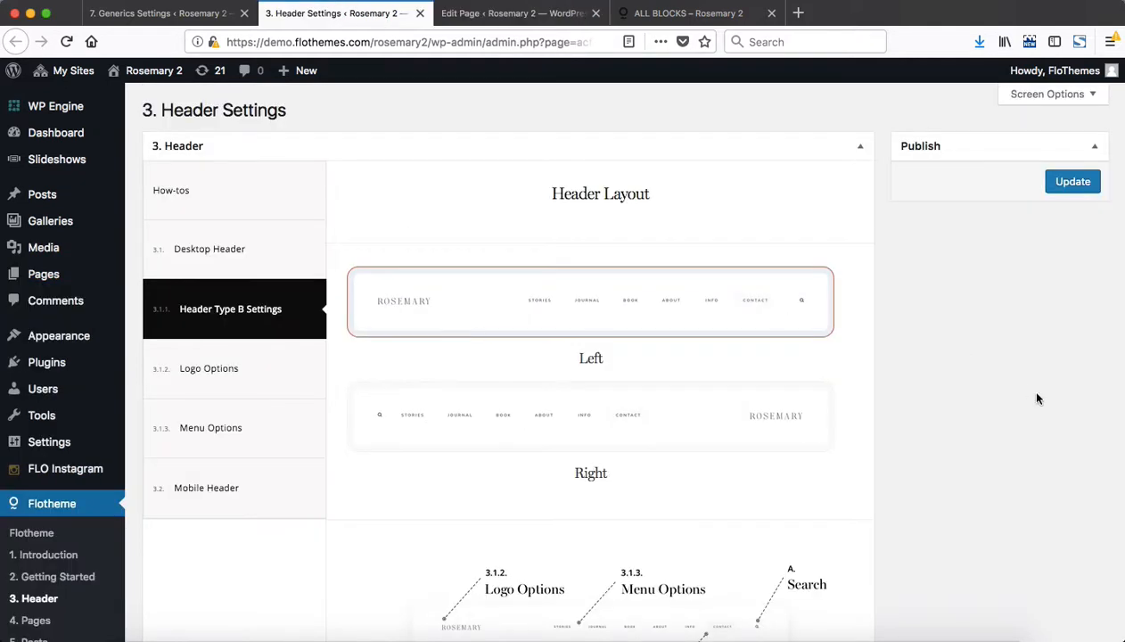
{"action": "left_click", "coordinate": [223, 253]}
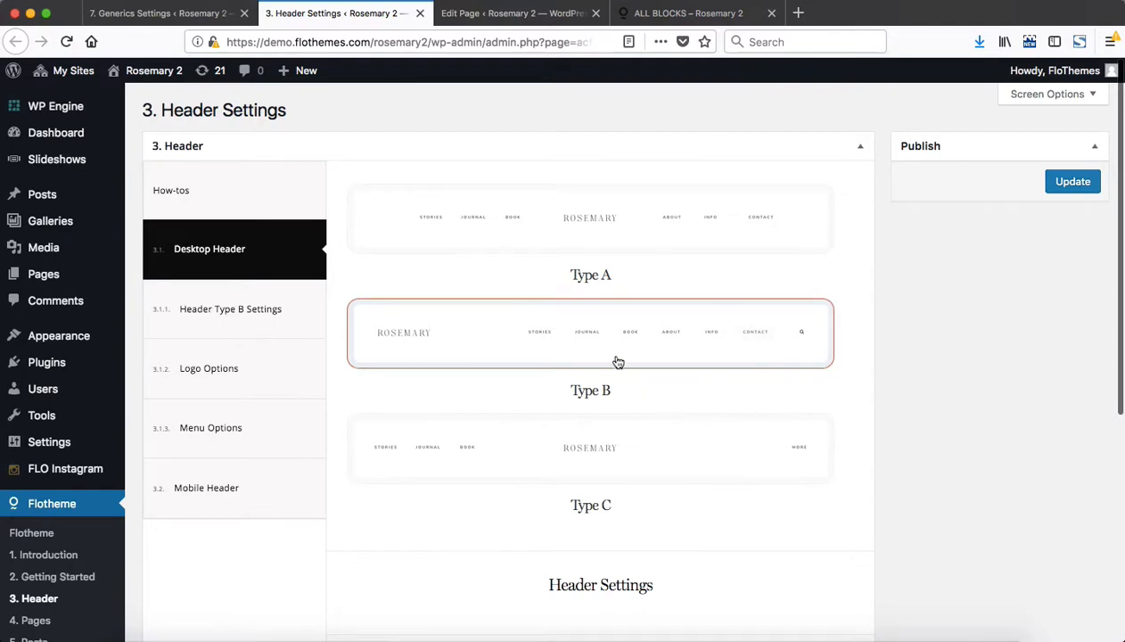
{"action": "left_click", "coordinate": [239, 312]}
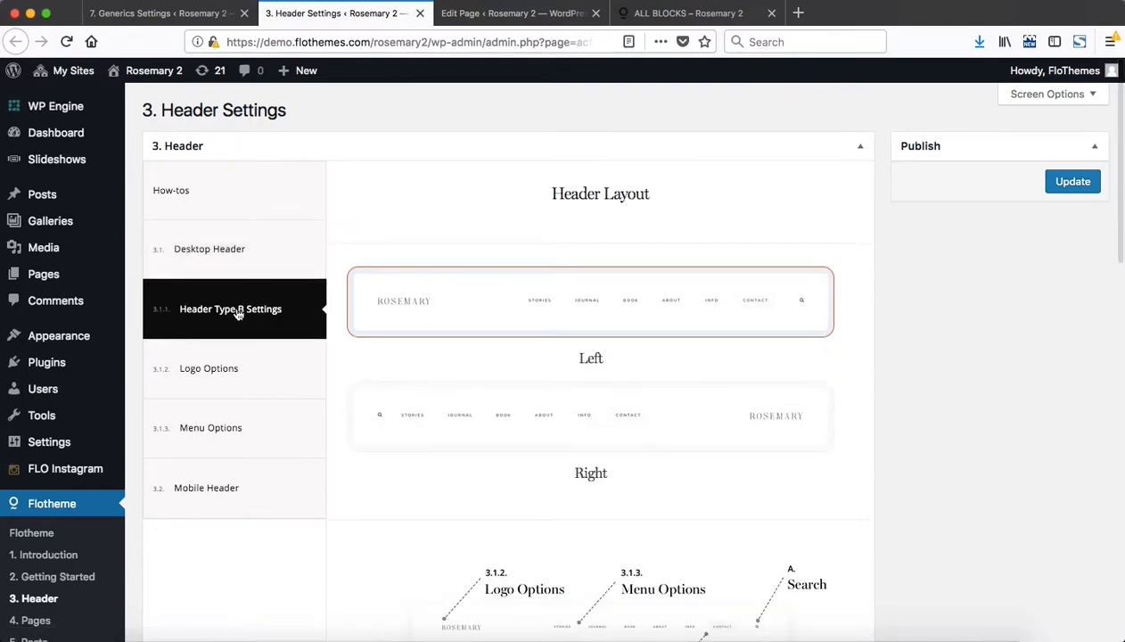
Step: Disable the header's Display Custom Menu Button option and enable it again
{"action": "scroll", "coordinate": [471, 308], "scroll_direction": "down", "scroll_amount": 10}
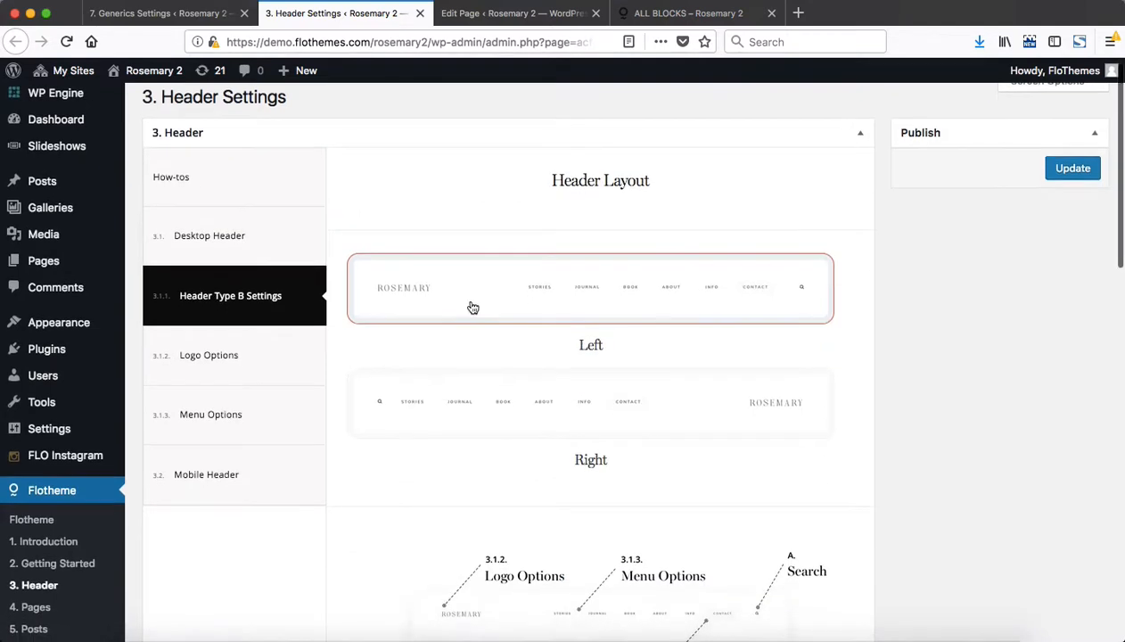
{"action": "scroll", "coordinate": [472, 308], "scroll_direction": "down", "scroll_amount": 5}
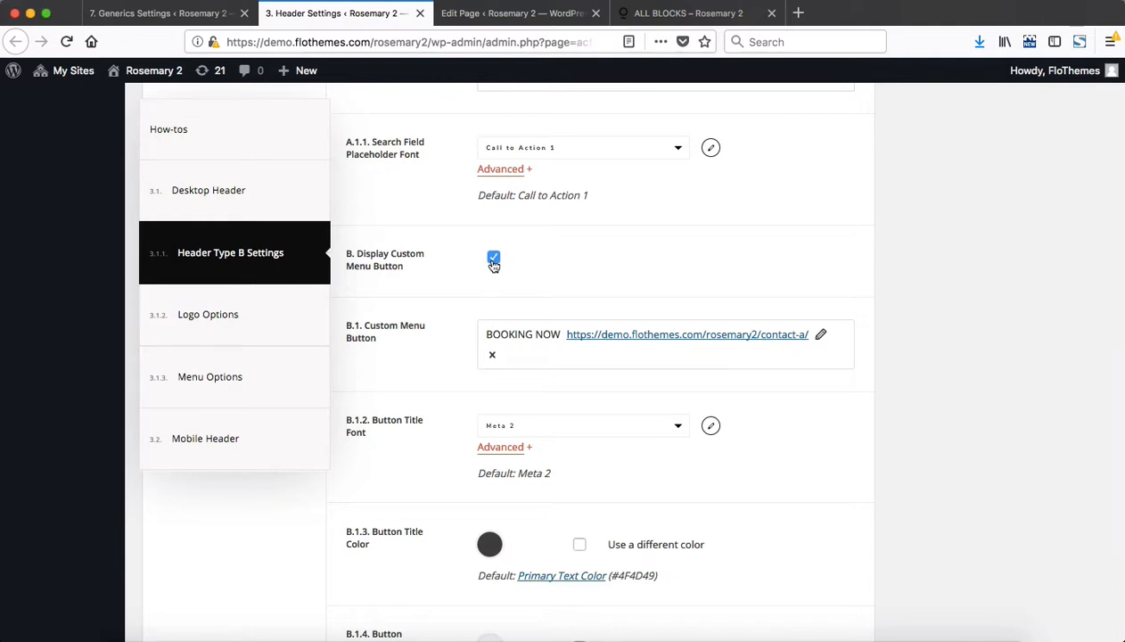
{"action": "left_click", "coordinate": [493, 263]}
{"action": "left_click", "coordinate": [495, 535]}
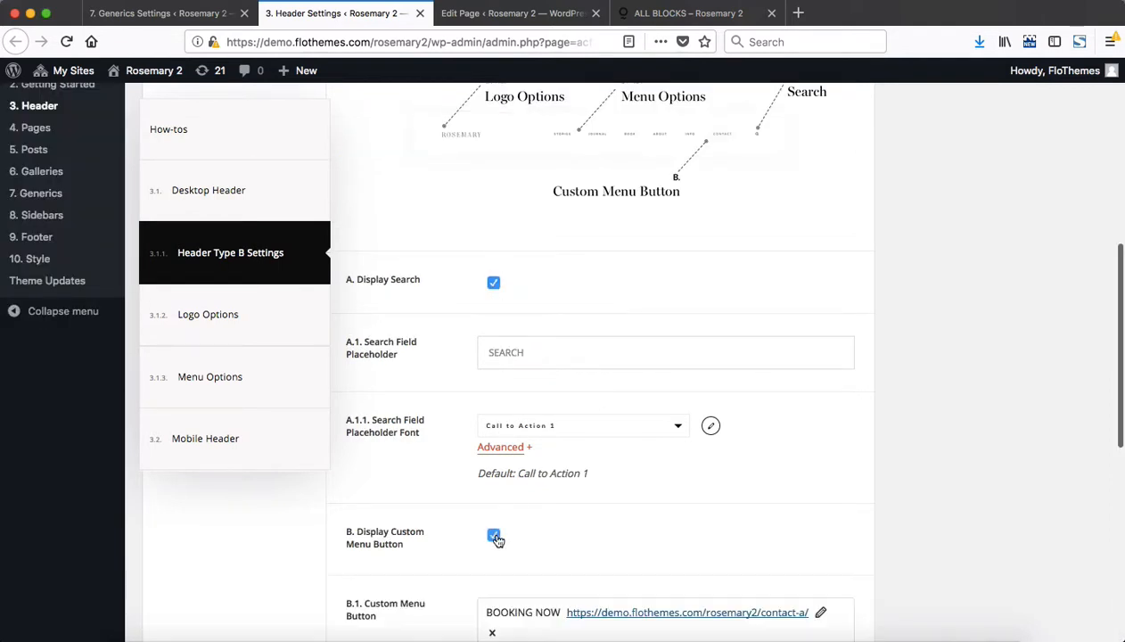
Step: Review the header custom menu button's URL and link text without changing them, and look over its font and color options
{"action": "scroll", "coordinate": [498, 540], "scroll_direction": "down", "scroll_amount": 5}
{"action": "scroll", "coordinate": [501, 606], "scroll_direction": "down", "scroll_amount": 2}
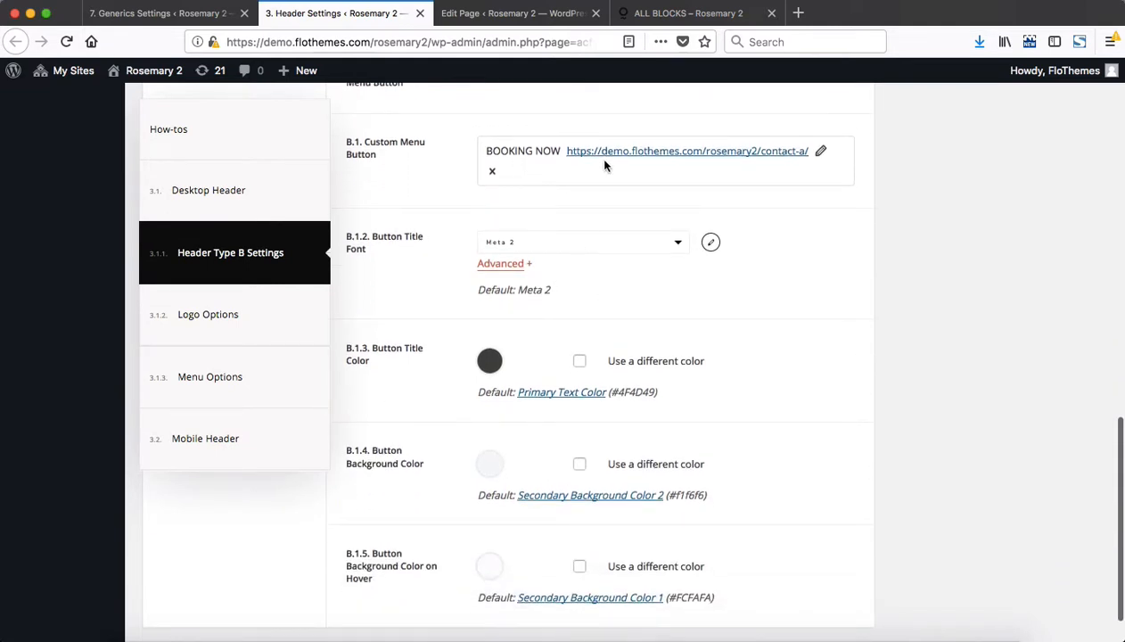
{"action": "left_click", "coordinate": [820, 152]}
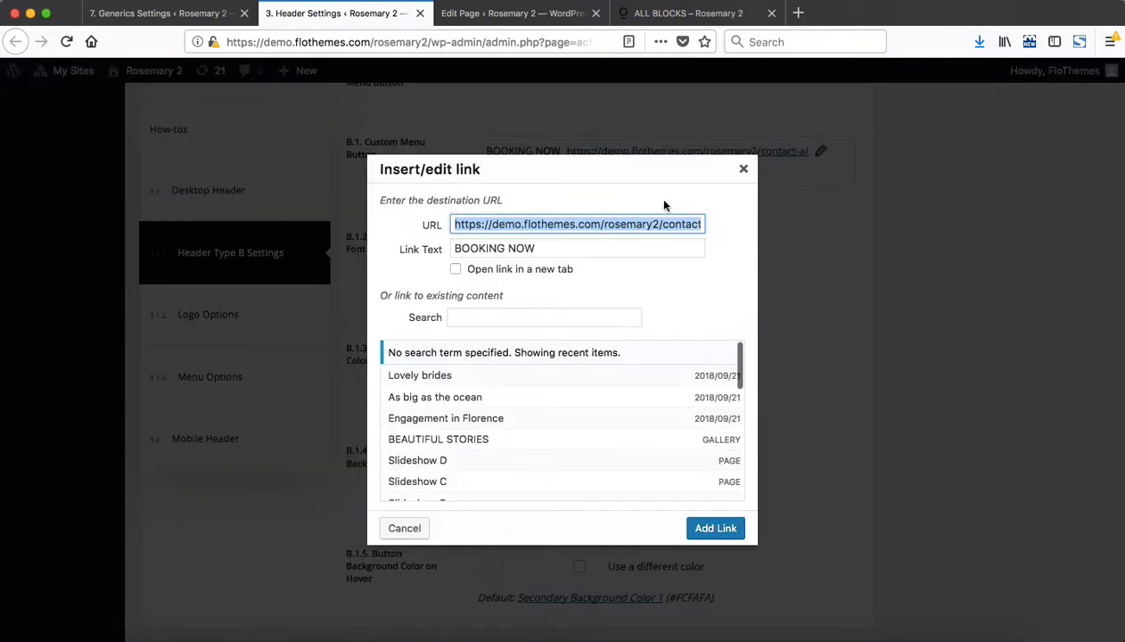
{"action": "double_click", "coordinate": [493, 226]}
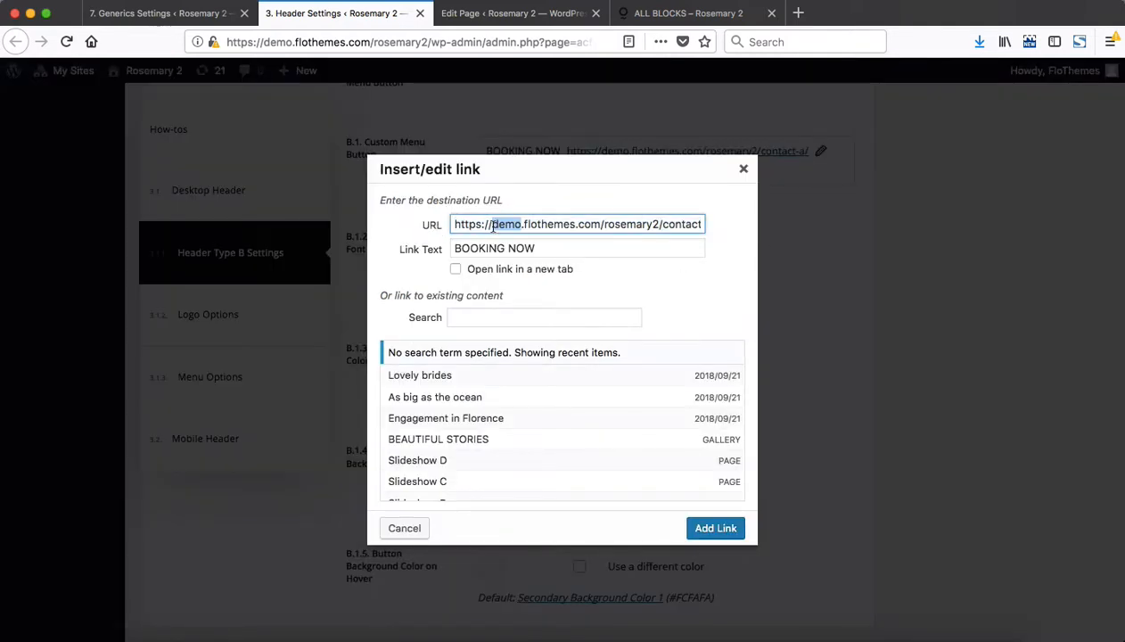
{"action": "triple_click", "coordinate": [493, 225]}
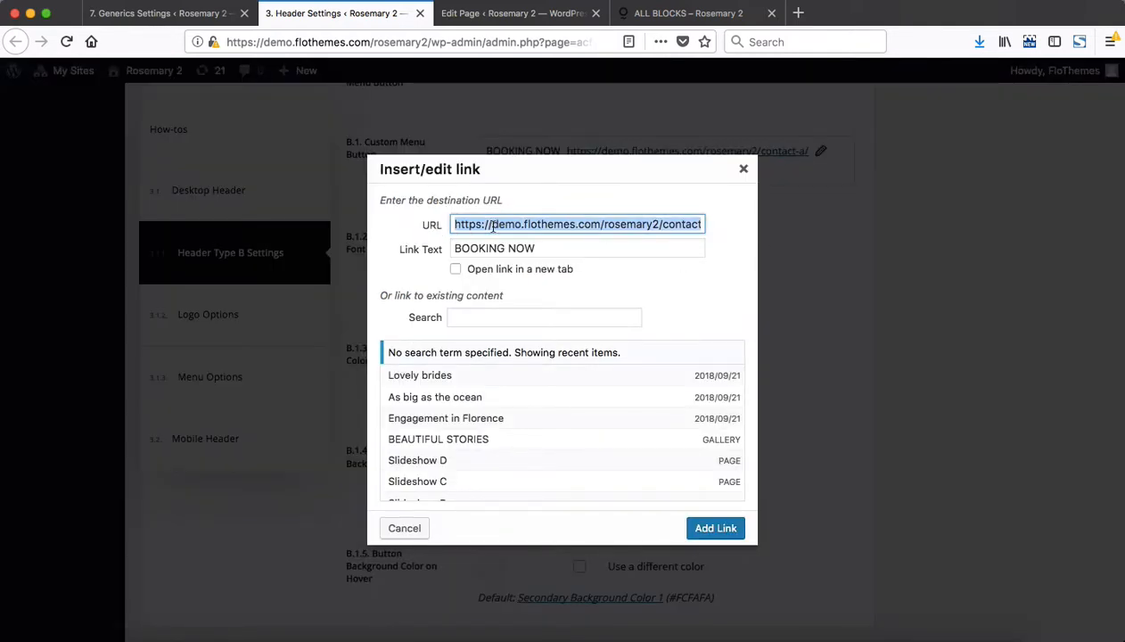
{"action": "double_click", "coordinate": [557, 250]}
{"action": "triple_click", "coordinate": [557, 251]}
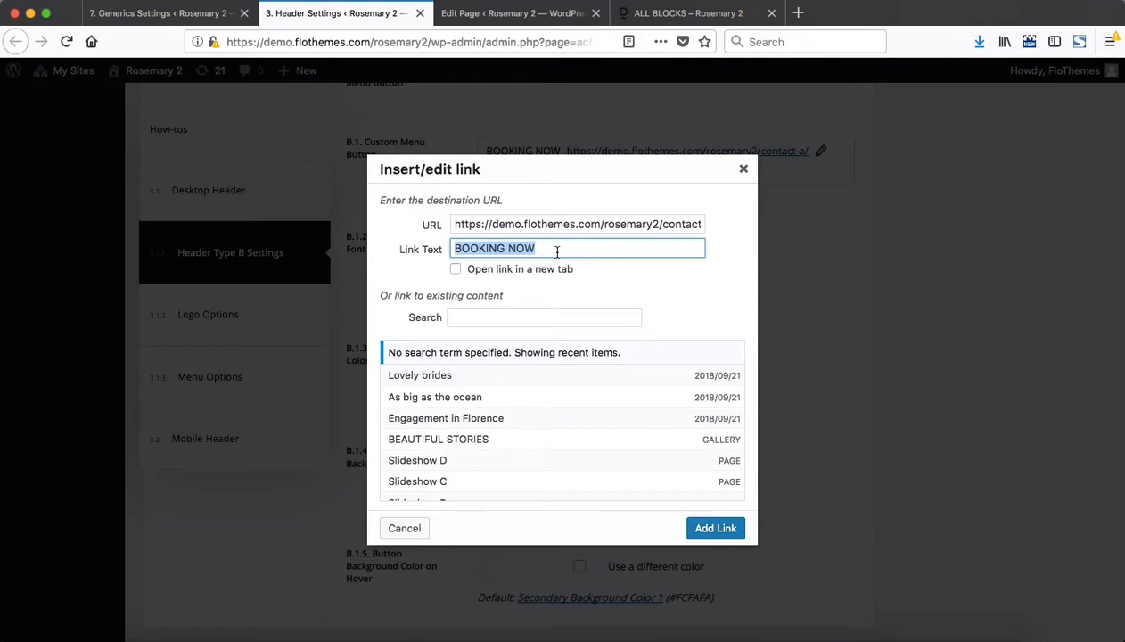
{"action": "left_click", "coordinate": [743, 169]}
{"action": "scroll", "coordinate": [851, 303], "scroll_direction": "down", "scroll_amount": 1}
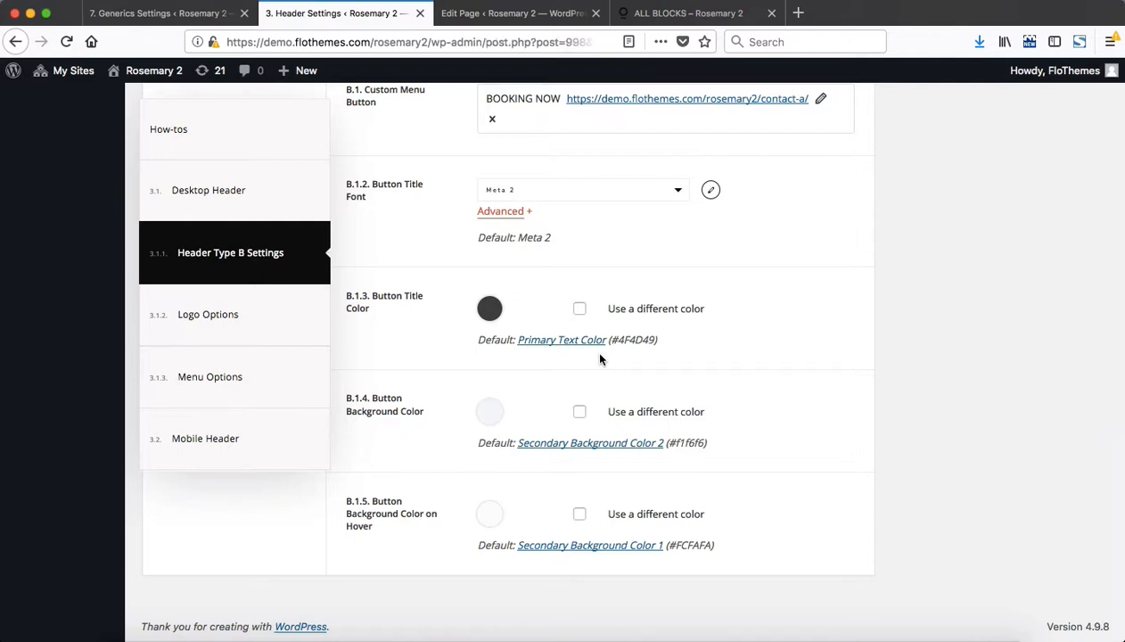
Step: View the live ALL BLOCKS page and locate the GET IN TOUCH button in the "Hi, I'm Rosemary" block
{"action": "key", "text": "ctrl+Tab"}
{"action": "key", "text": "ctrl+Tab"}
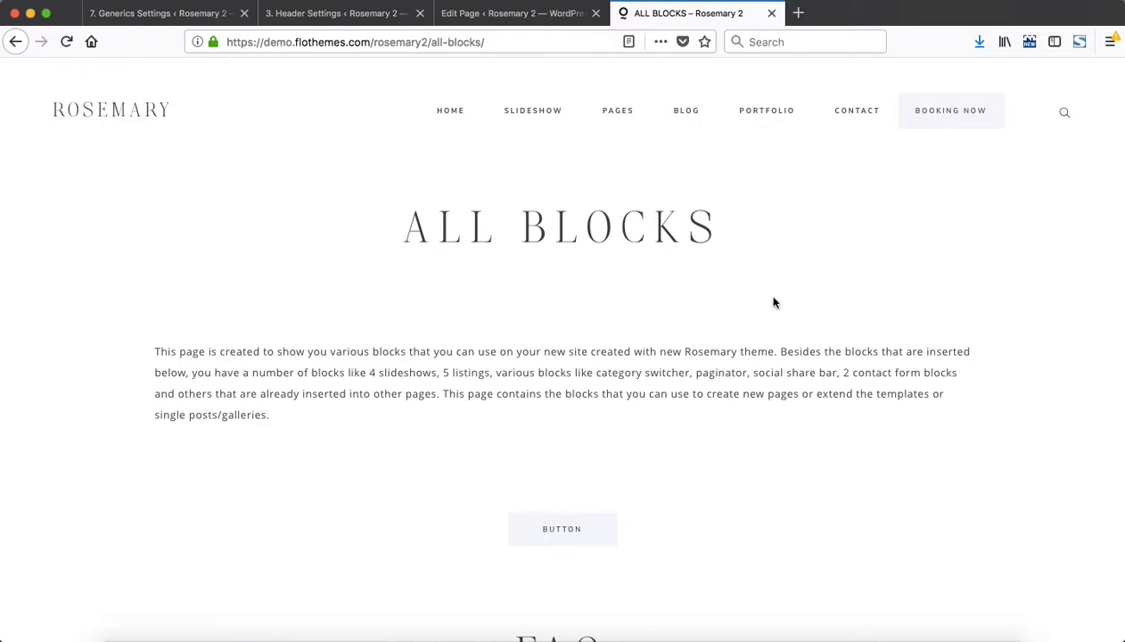
{"action": "scroll", "coordinate": [774, 303], "scroll_direction": "down", "scroll_amount": 20}
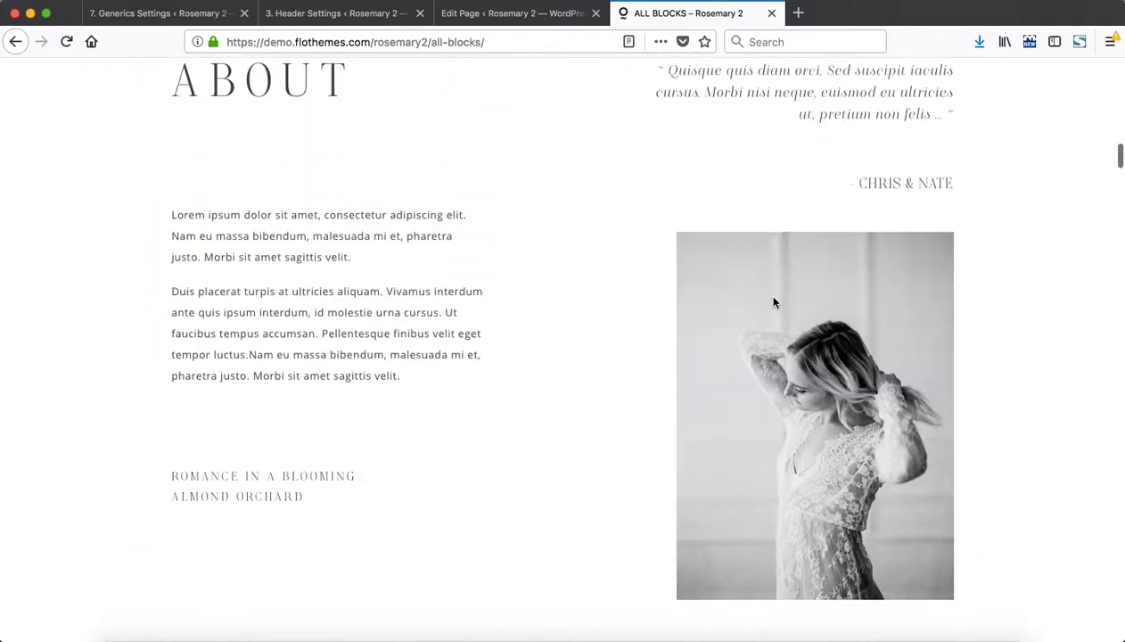
{"action": "scroll", "coordinate": [774, 303], "scroll_direction": "down", "scroll_amount": 20}
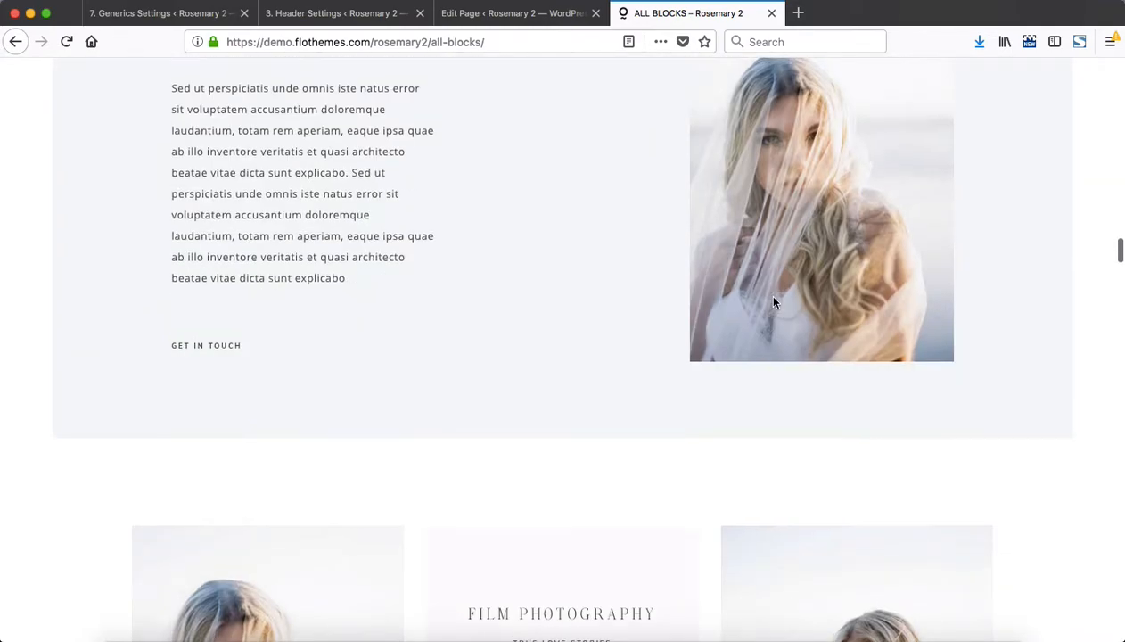
{"action": "scroll", "coordinate": [772, 298], "scroll_direction": "up", "scroll_amount": 3}
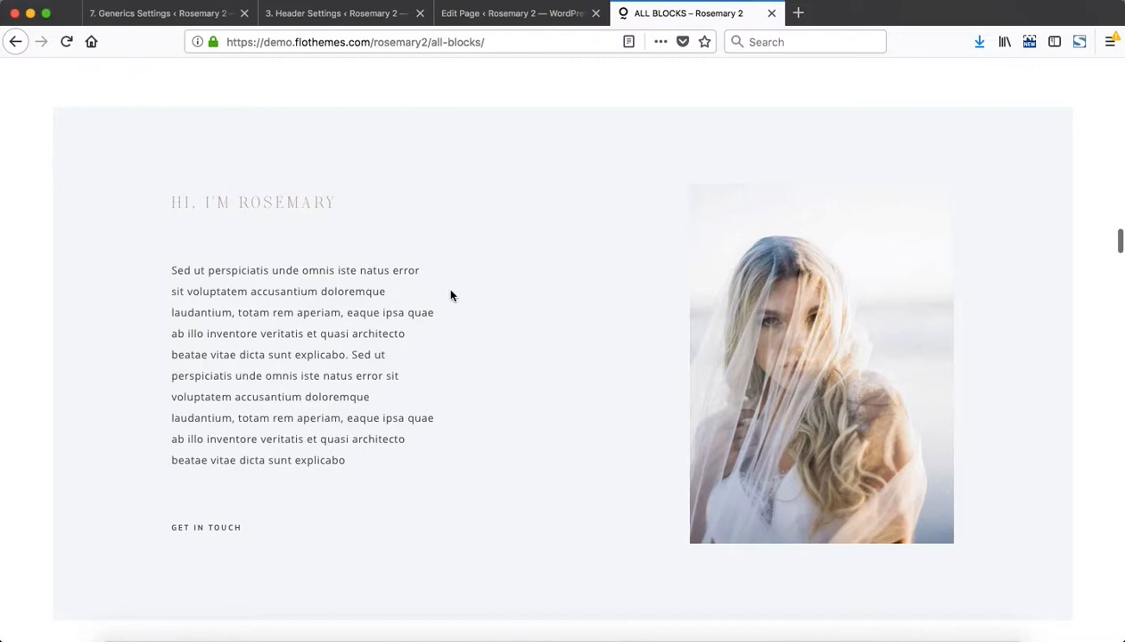
Step: Open Image Block 1 in the ALL BLOCKS page editor and find its Button Link and Use Custom Button Type options
{"action": "key", "text": "ctrl+shift+Tab"}
{"action": "scroll", "coordinate": [263, 301], "scroll_direction": "down", "scroll_amount": 10}
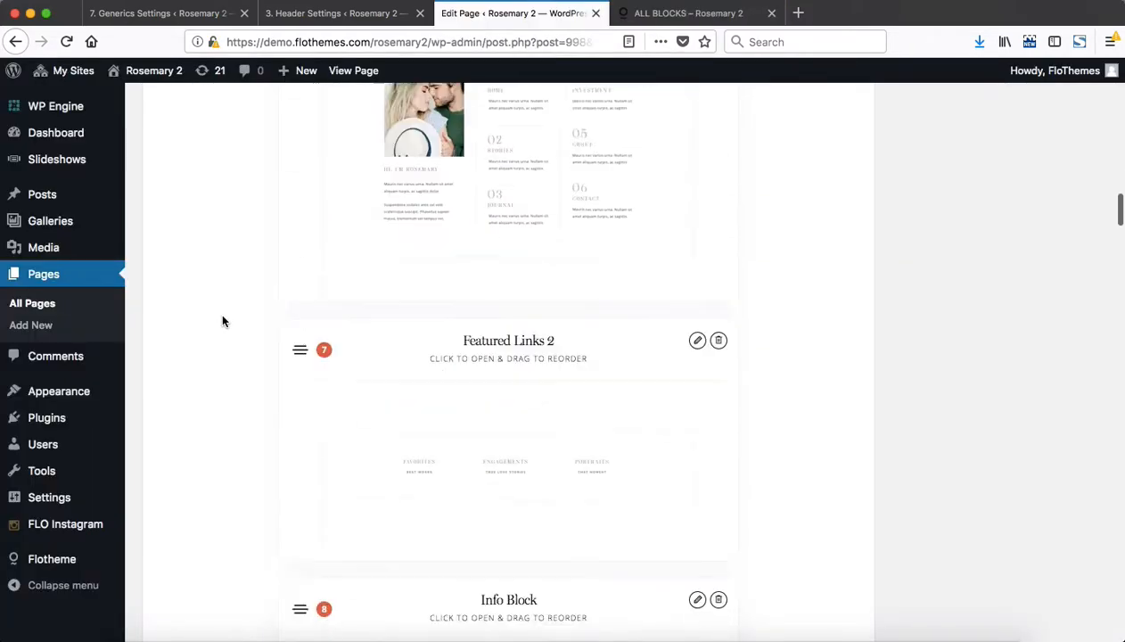
{"action": "scroll", "coordinate": [223, 321], "scroll_direction": "down", "scroll_amount": 15}
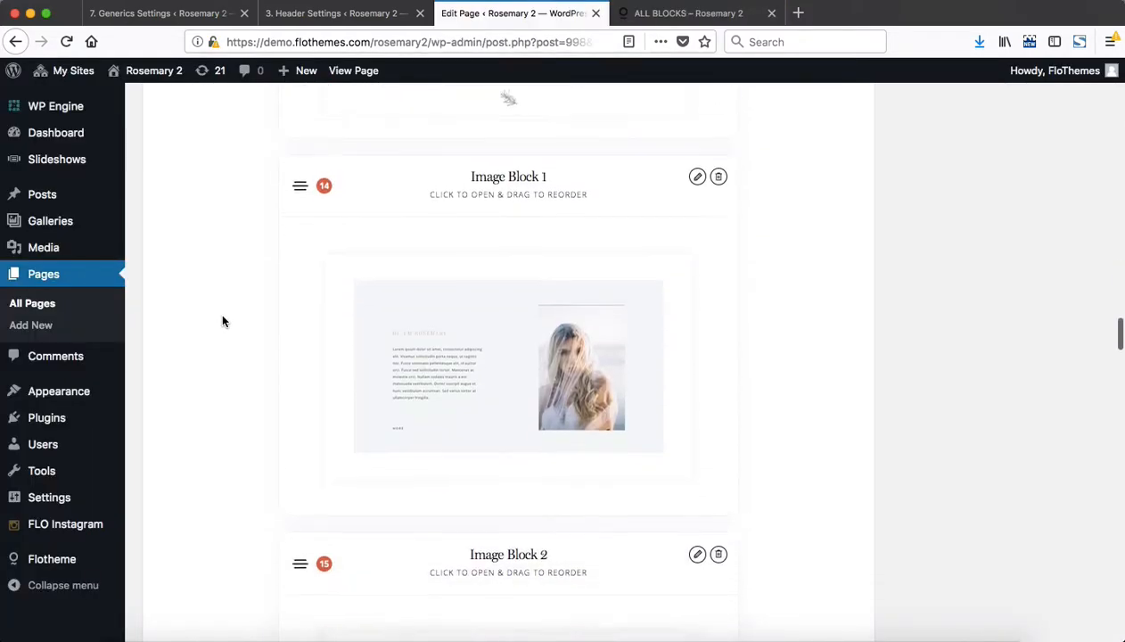
{"action": "left_click", "coordinate": [481, 210]}
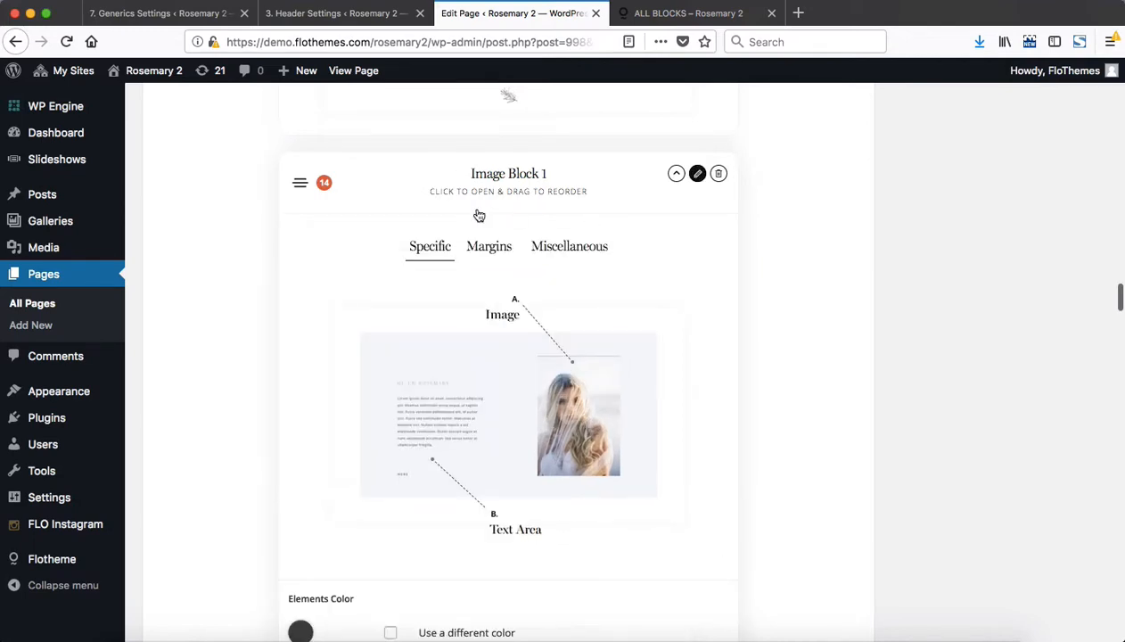
{"action": "scroll", "coordinate": [472, 214], "scroll_direction": "down", "scroll_amount": 15}
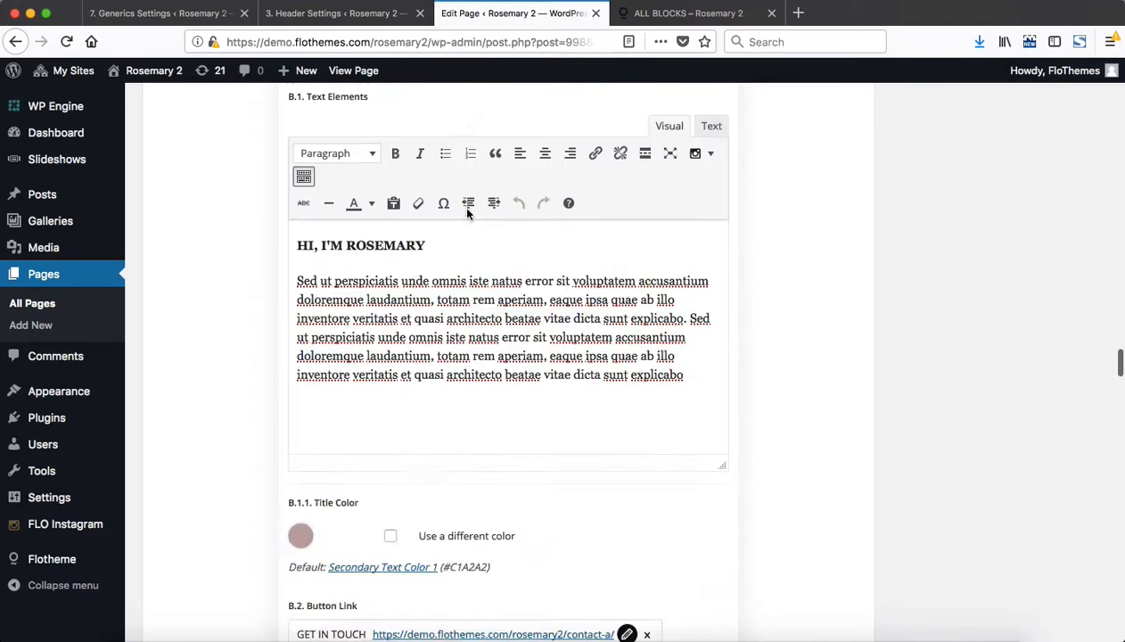
{"action": "scroll", "coordinate": [464, 210], "scroll_direction": "down", "scroll_amount": 5}
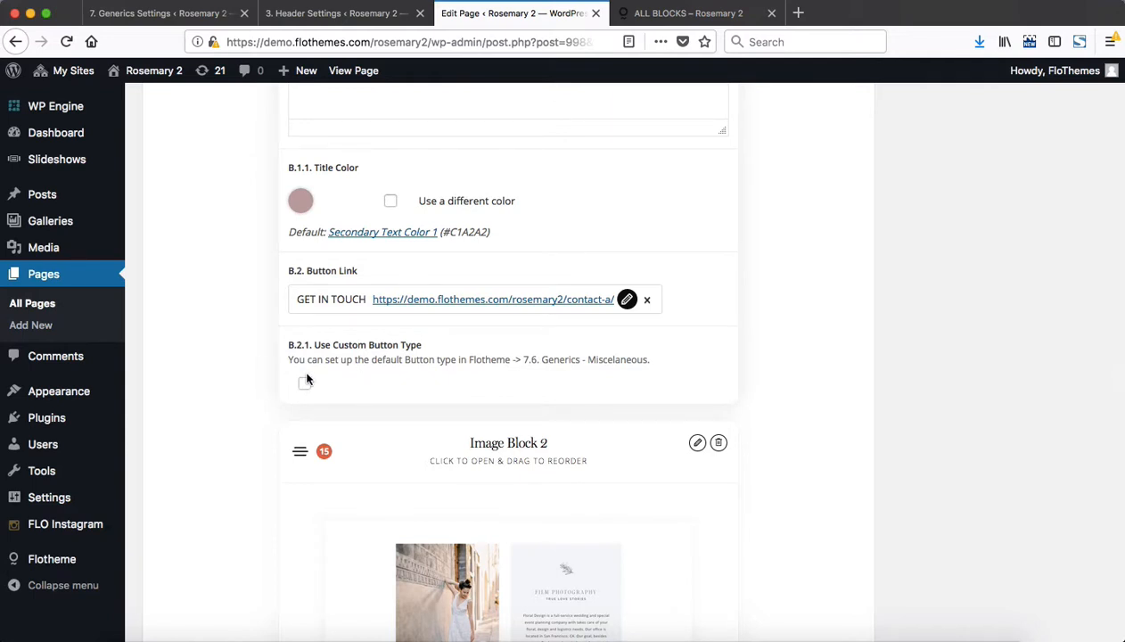
Step: Check the default button type in Generics Settings, and enable Use Custom Button Type with Type B for Image Block 1
{"action": "key", "text": "super+1"}
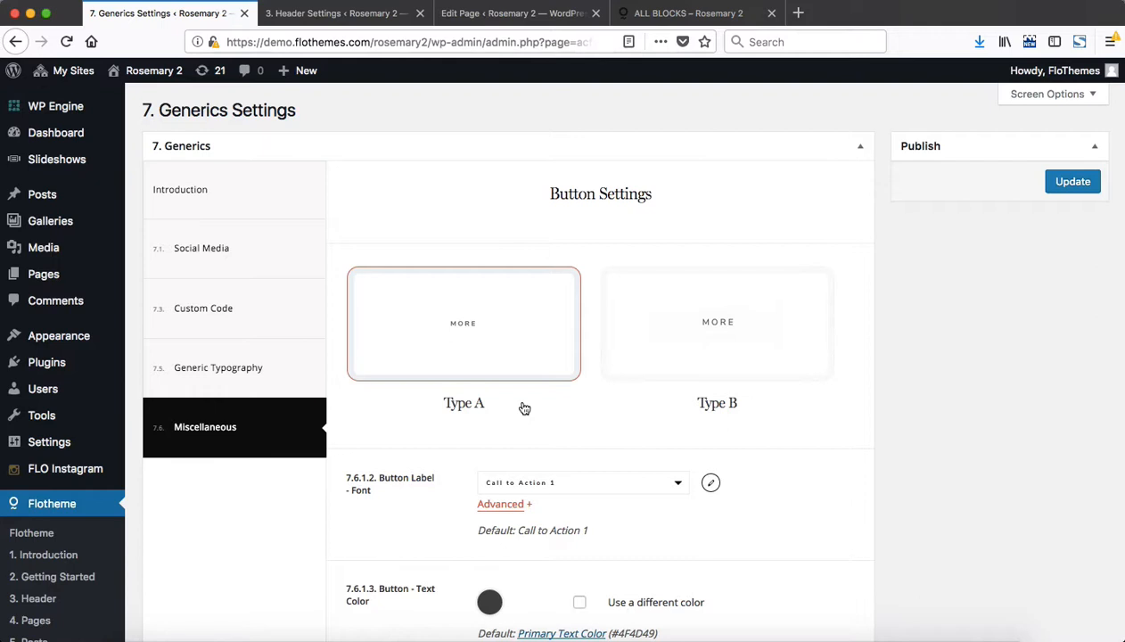
{"action": "key", "text": "super+3"}
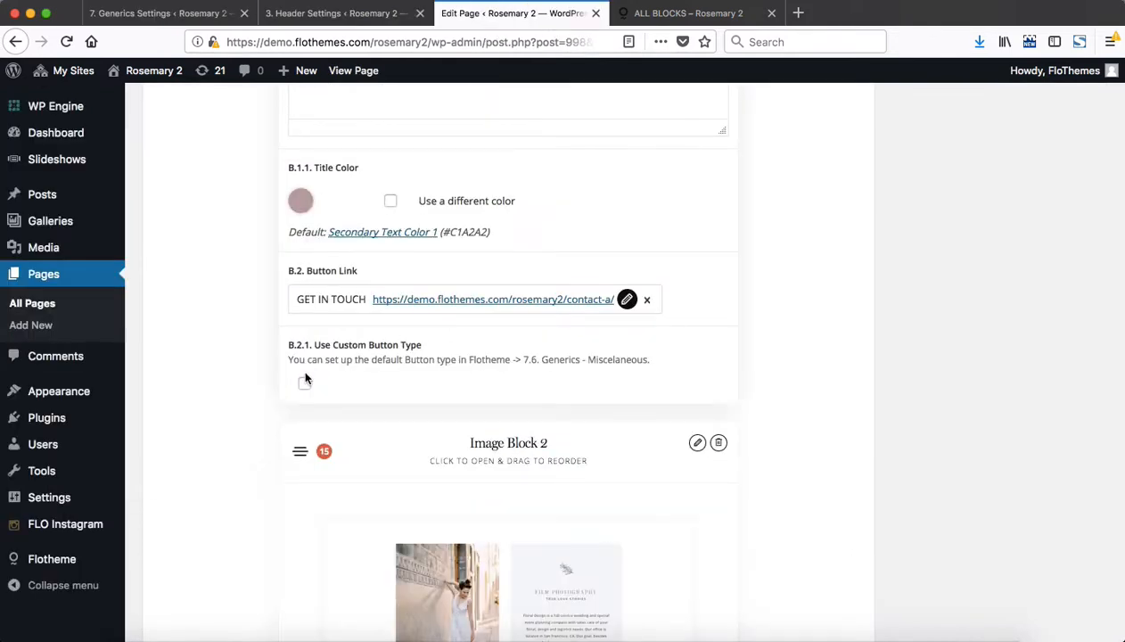
{"action": "left_click", "coordinate": [304, 387]}
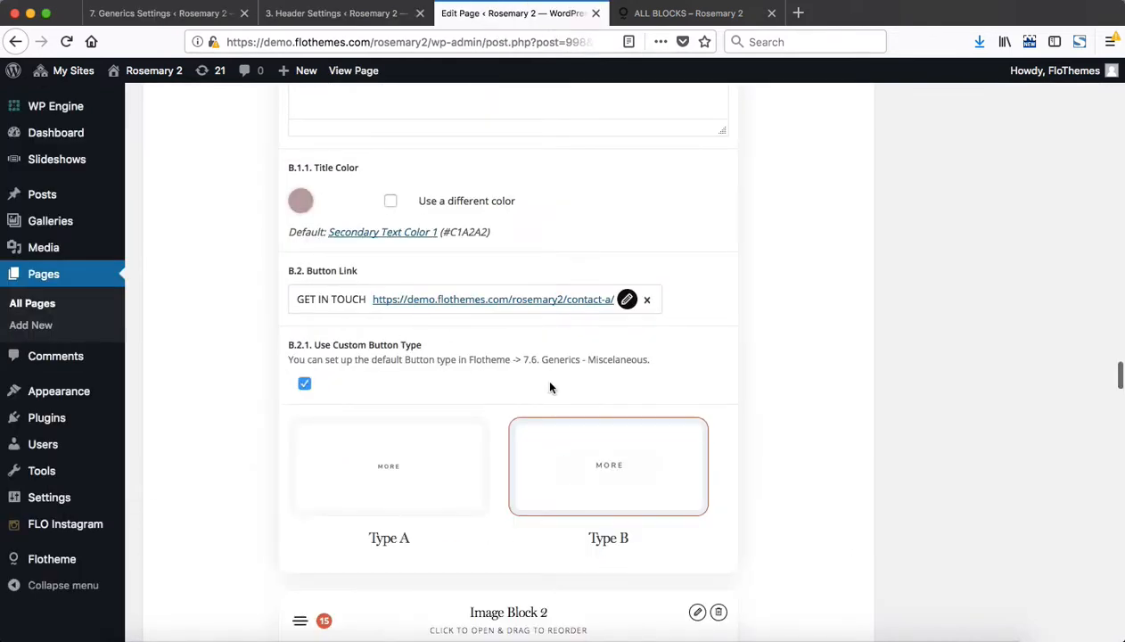
{"action": "scroll", "coordinate": [610, 379], "scroll_direction": "down", "scroll_amount": 2}
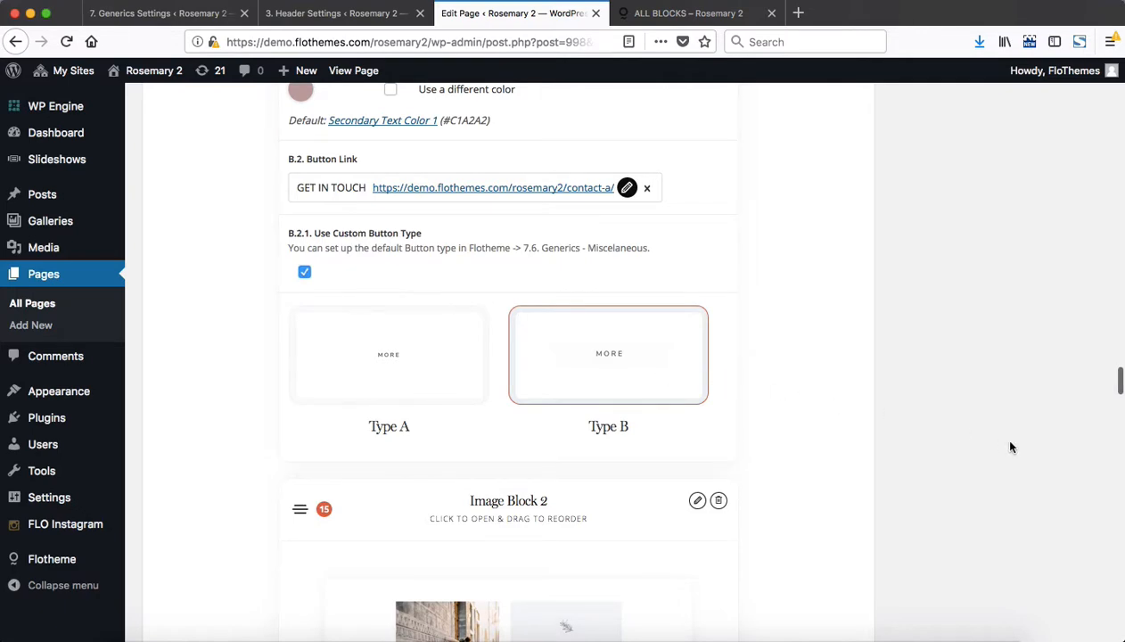
Step: Update the ALL BLOCKS page and reload its live version to check the GET IN TOUCH button
{"action": "key", "text": "super+Up"}
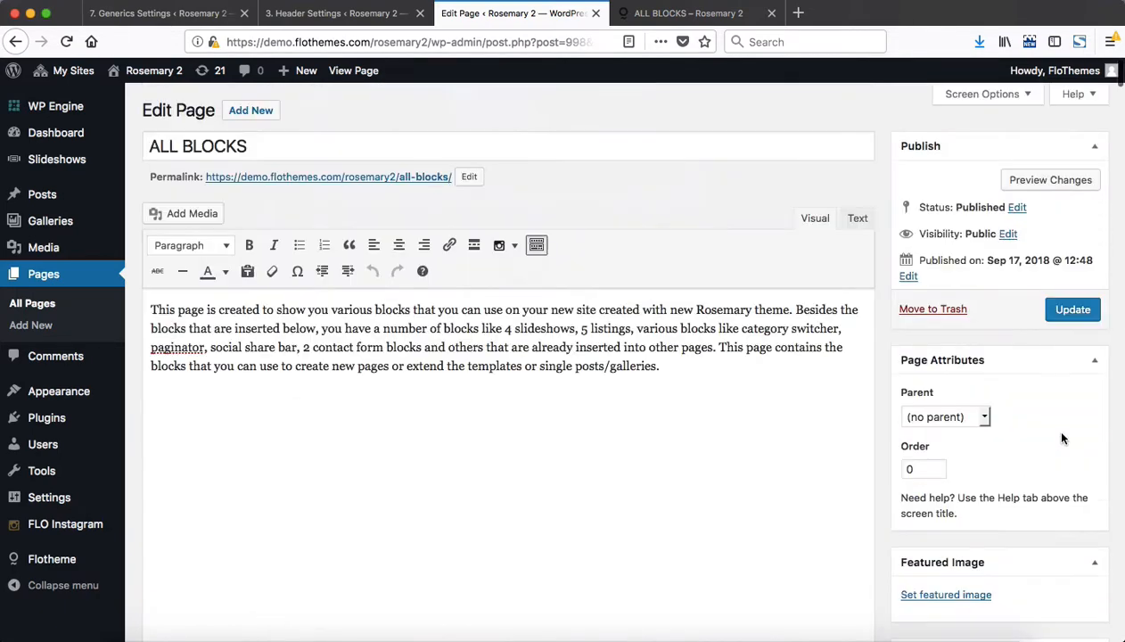
{"action": "left_click", "coordinate": [1071, 311]}
{"action": "key", "text": "ctrl+Tab"}
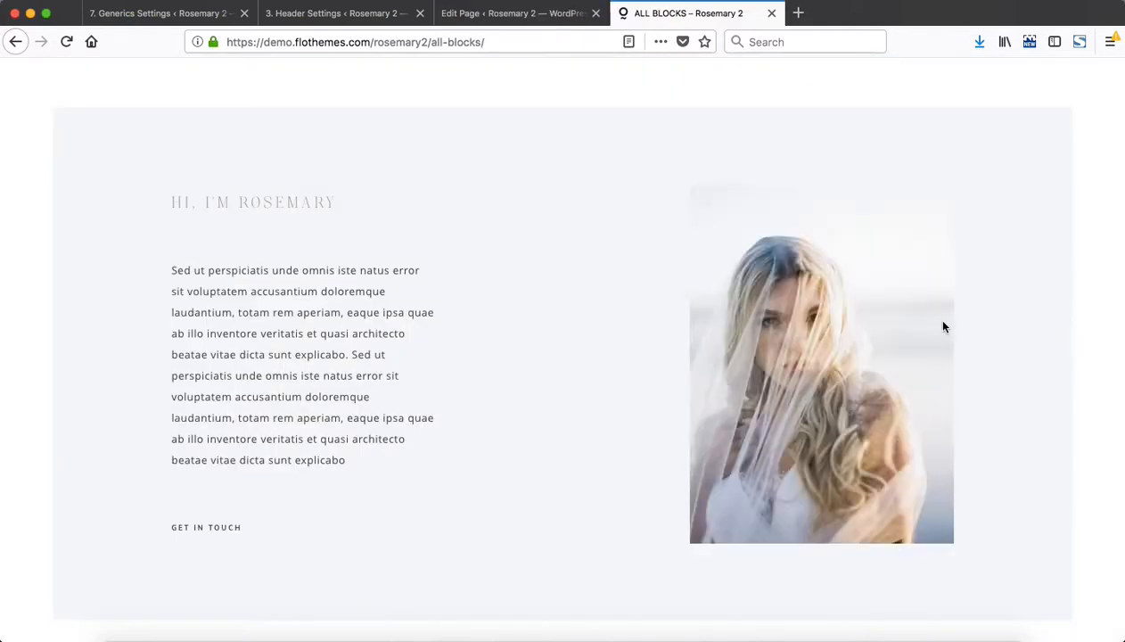
{"action": "key", "text": "super+r"}
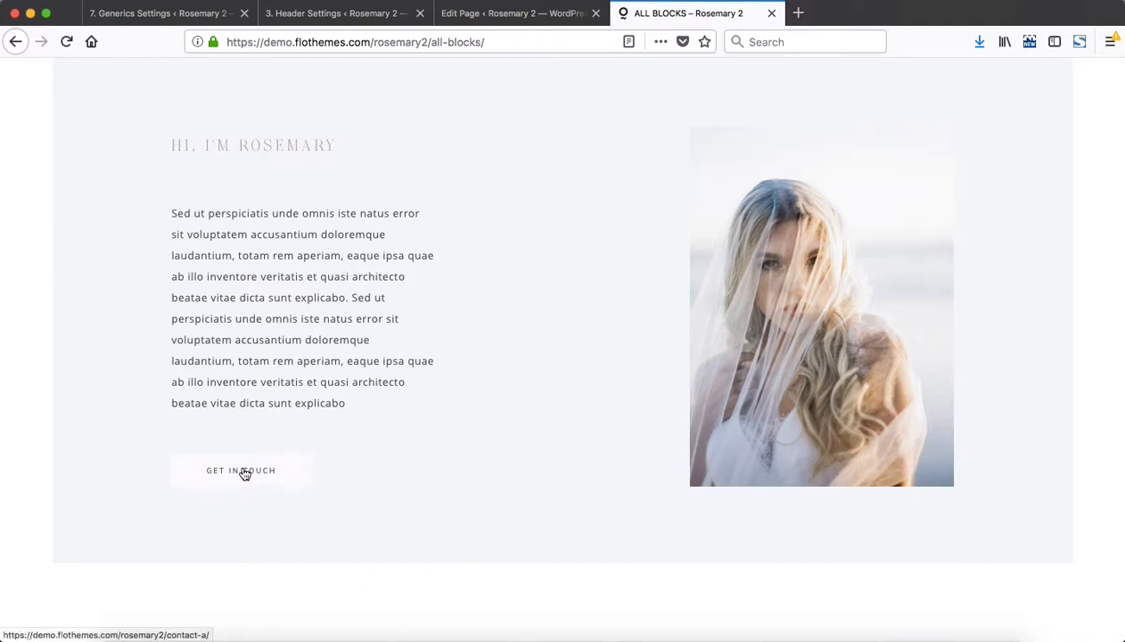
{"action": "scroll", "coordinate": [233, 494], "scroll_direction": "up", "scroll_amount": 1}
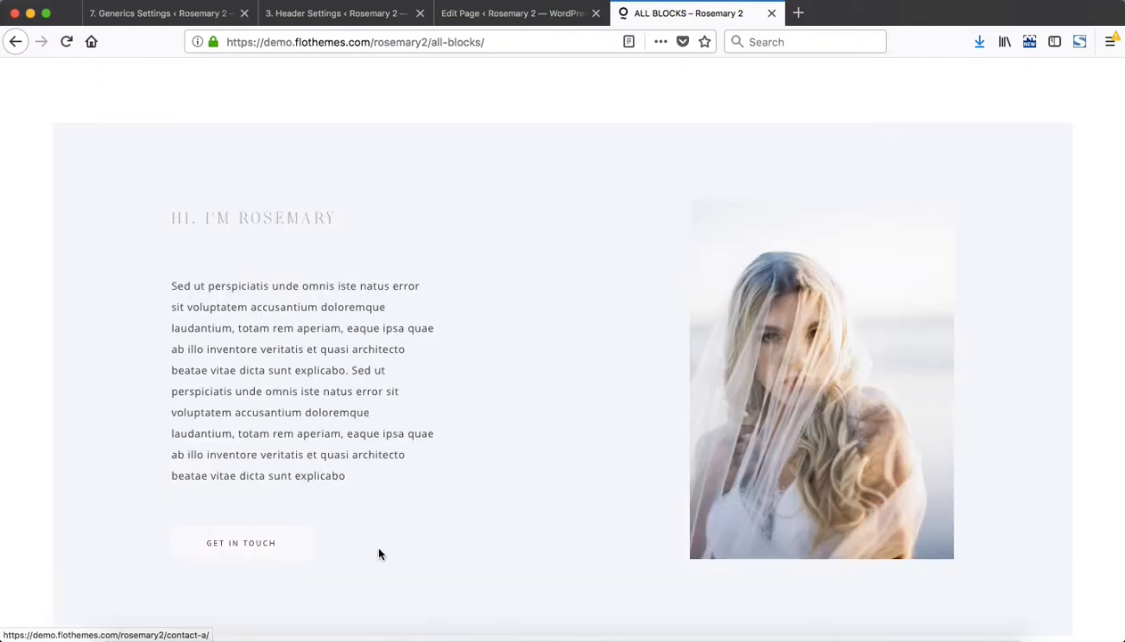
Step: Set the generic button style to Type B in Generics Settings and enable a different color for the button background
{"action": "key", "text": "ctrl+Tab"}
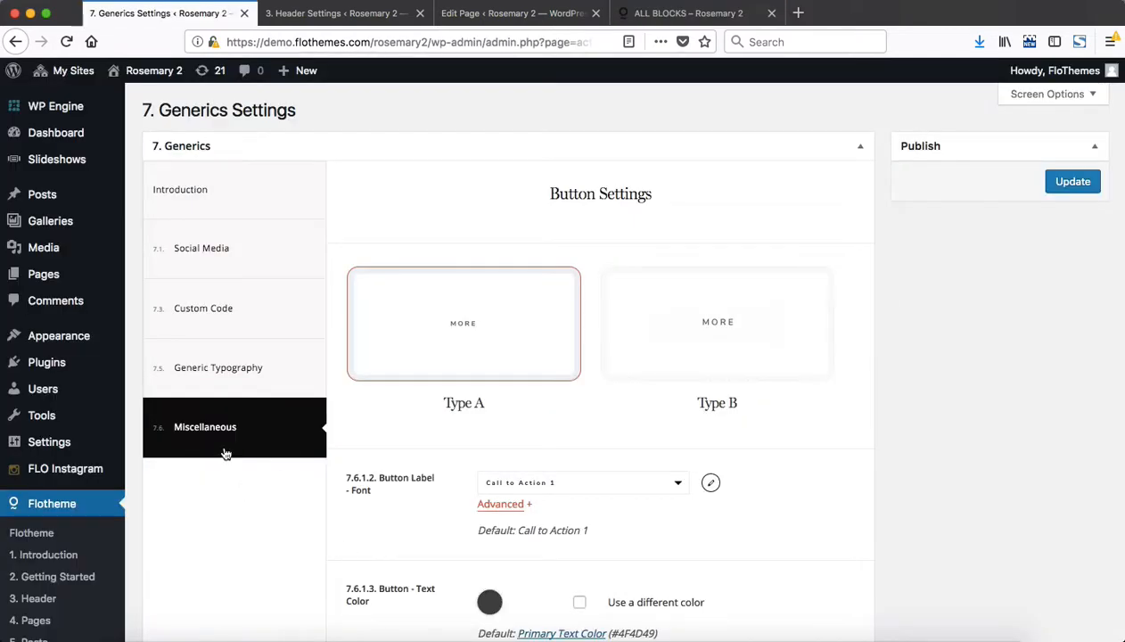
{"action": "left_click", "coordinate": [748, 328]}
{"action": "scroll", "coordinate": [809, 437], "scroll_direction": "down", "scroll_amount": 5}
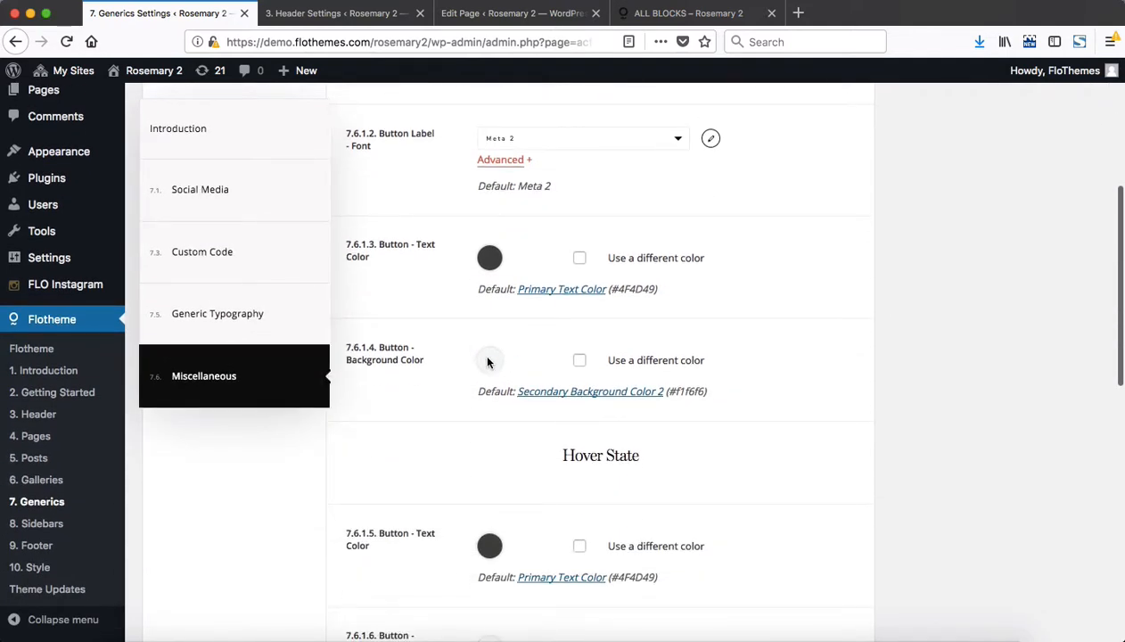
{"action": "left_click", "coordinate": [579, 361]}
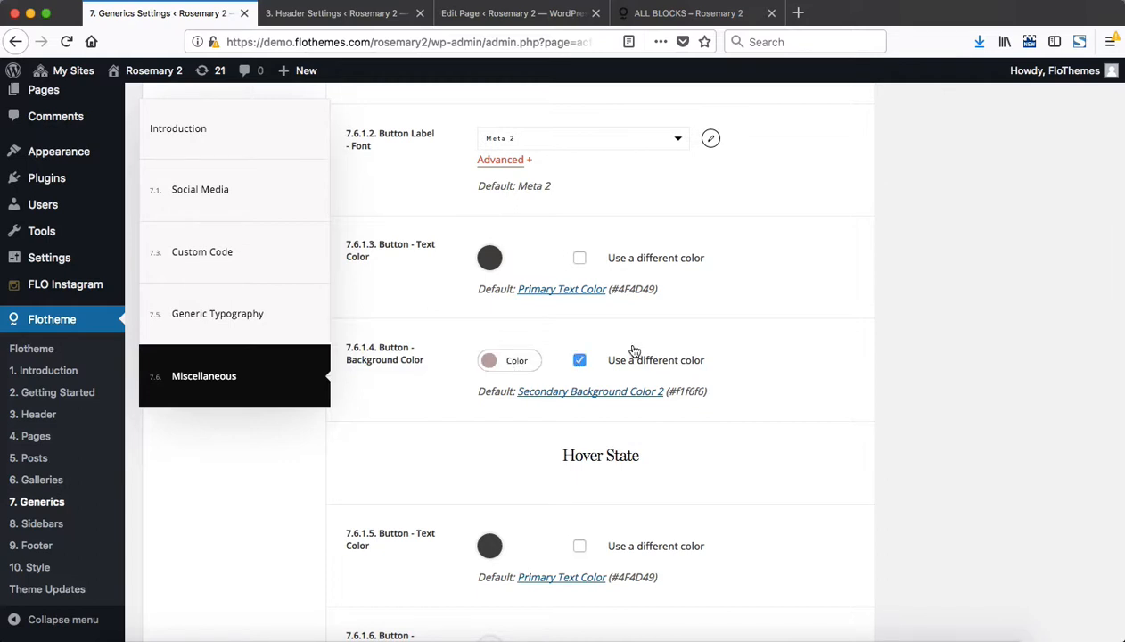
Step: Inspect the button background color #c1a2a2 in its color picker, keep it, and update the Generics Settings
{"action": "scroll", "coordinate": [1016, 432], "scroll_direction": "up", "scroll_amount": 2}
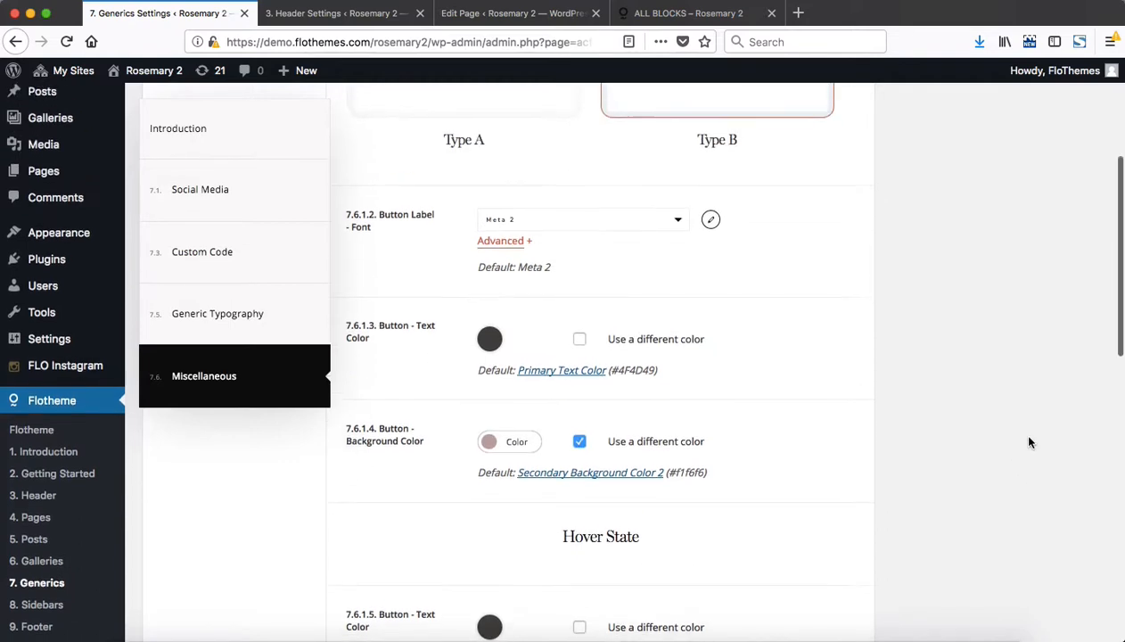
{"action": "left_click", "coordinate": [502, 439]}
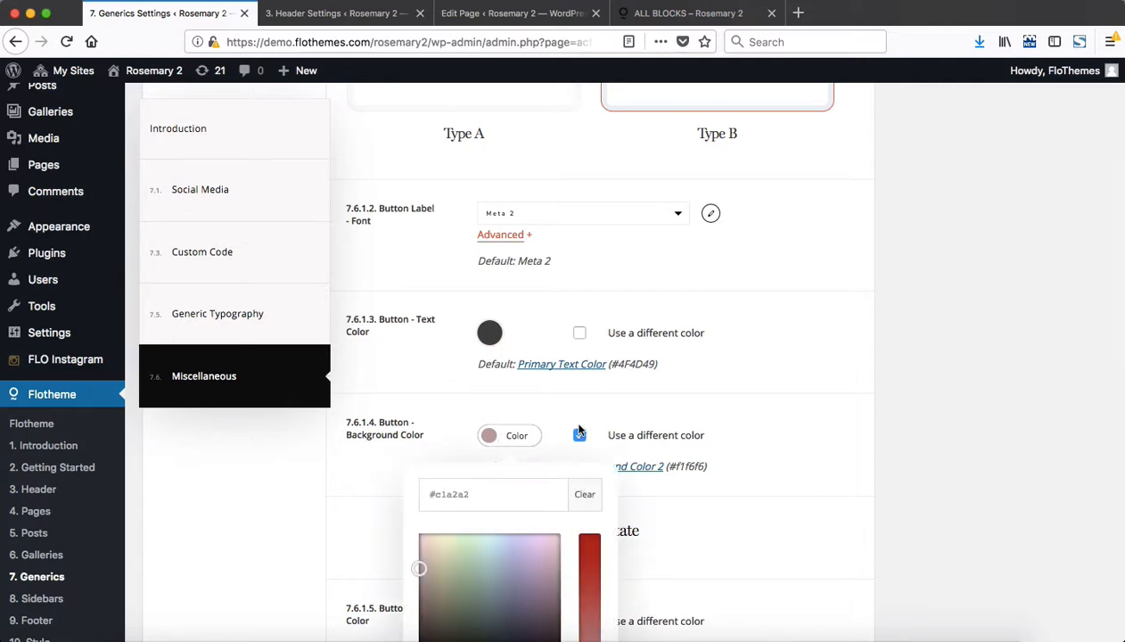
{"action": "scroll", "coordinate": [503, 439], "scroll_direction": "down", "scroll_amount": 5}
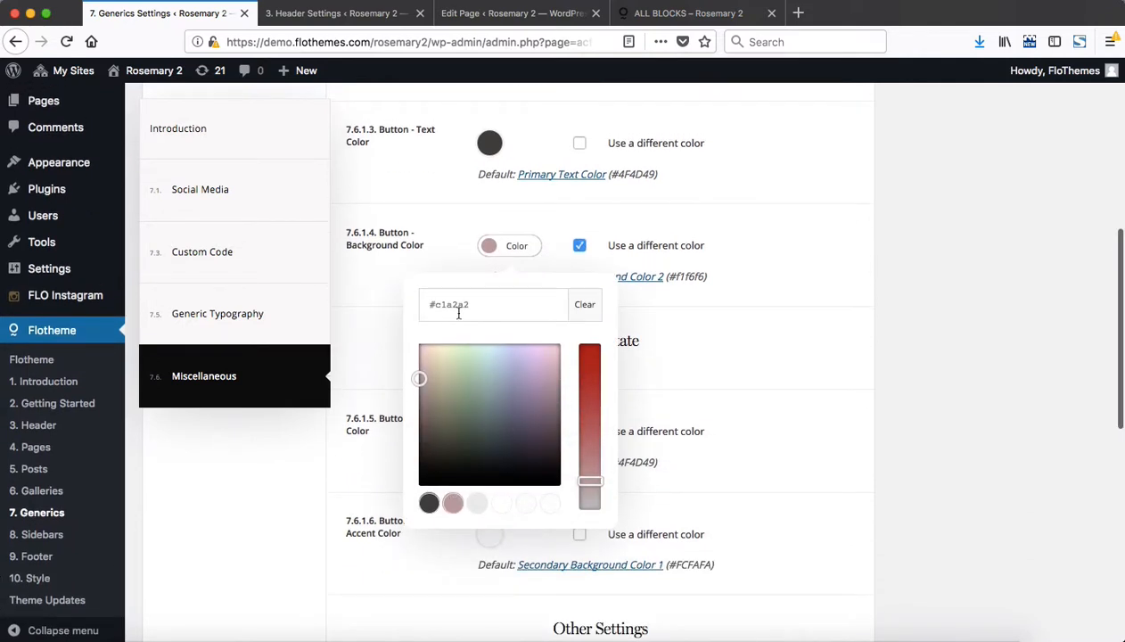
{"action": "left_click", "coordinate": [458, 313]}
{"action": "left_click", "coordinate": [1030, 347]}
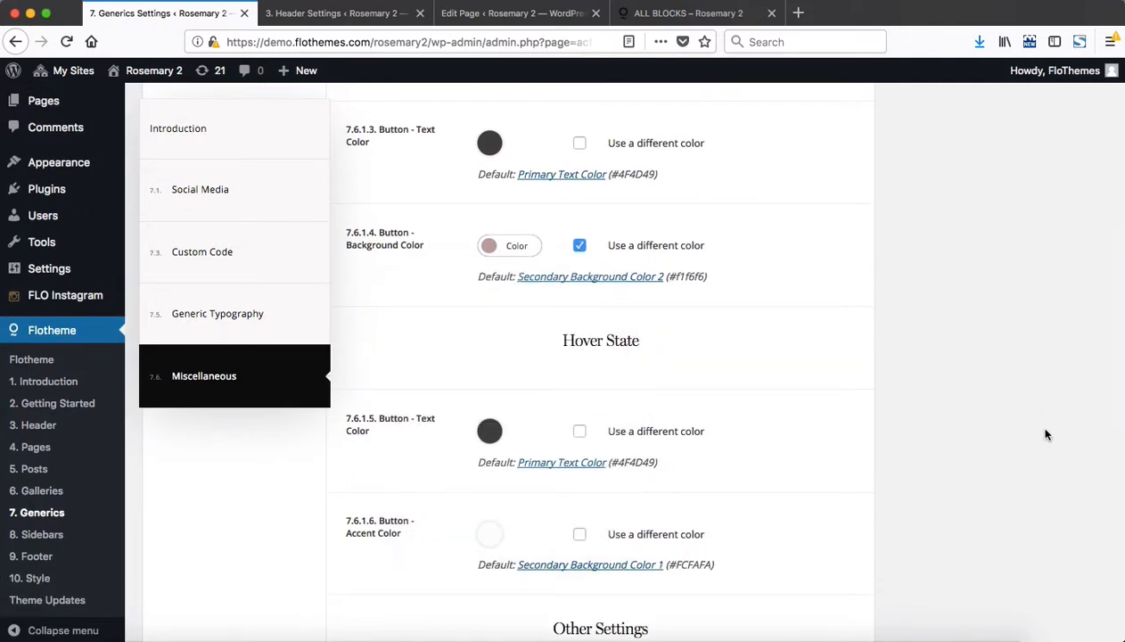
{"action": "scroll", "coordinate": [1047, 435], "scroll_direction": "up", "scroll_amount": 10}
{"action": "left_click", "coordinate": [1077, 181]}
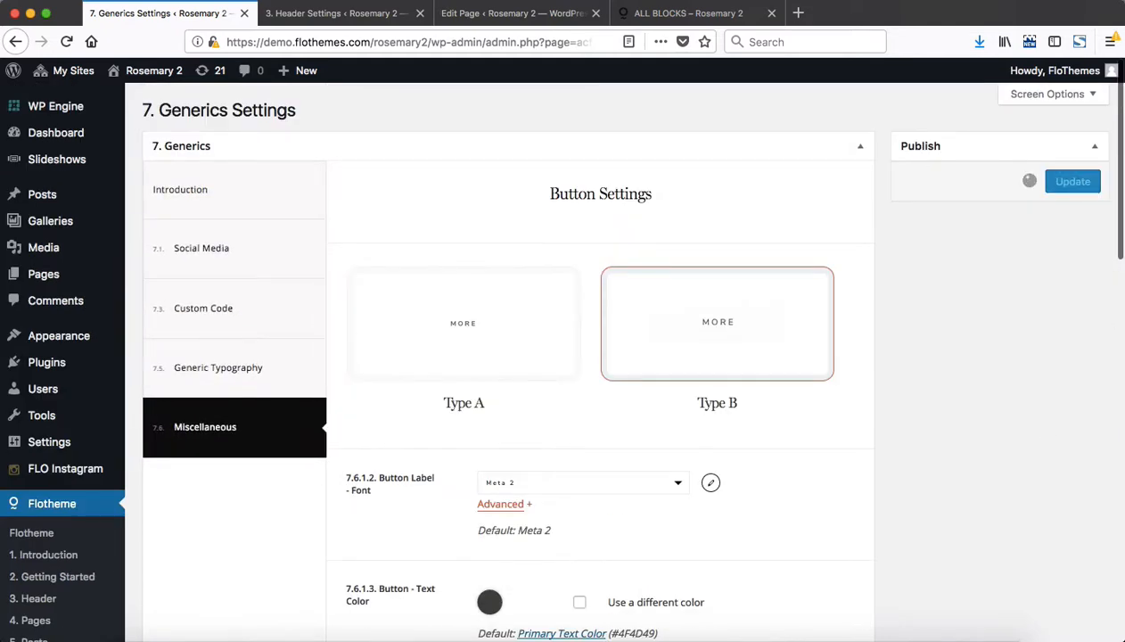
Step: Reload the live ALL BLOCKS page and examine the GET IN TOUCH button's background color
{"action": "left_click", "coordinate": [677, 14]}
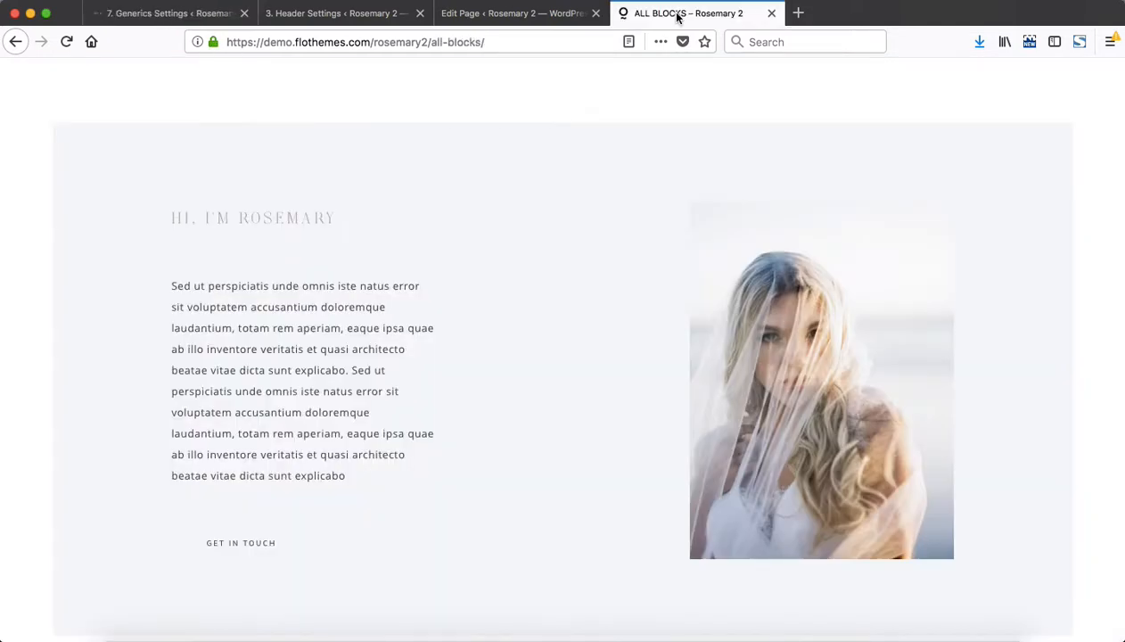
{"action": "key", "text": "super+r"}
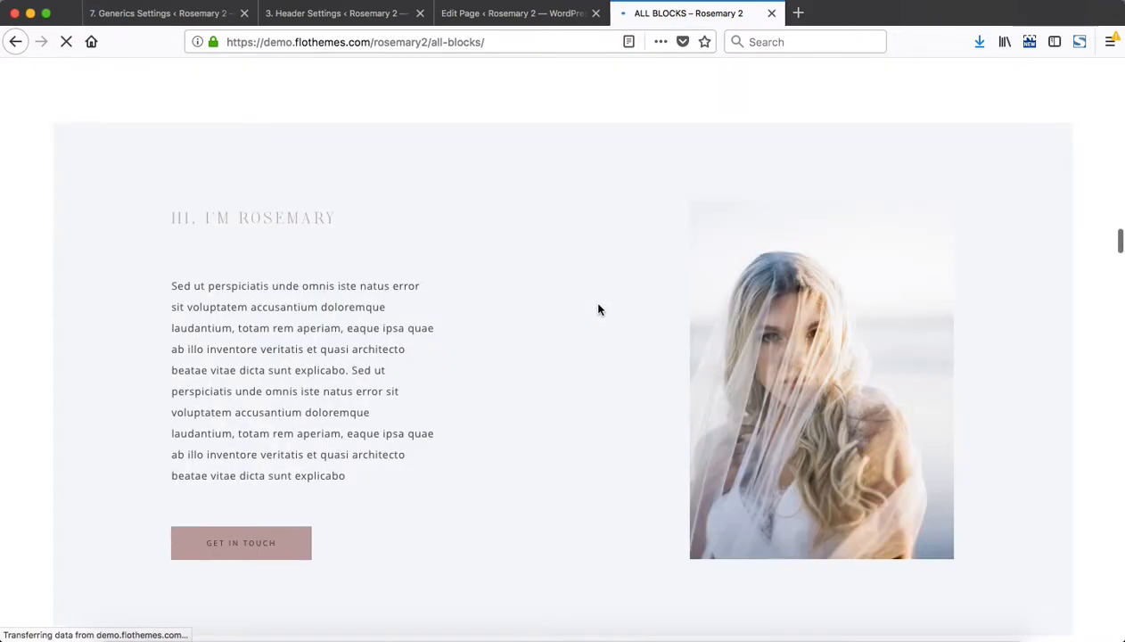
{"action": "scroll", "coordinate": [598, 309], "scroll_direction": "down", "scroll_amount": 2}
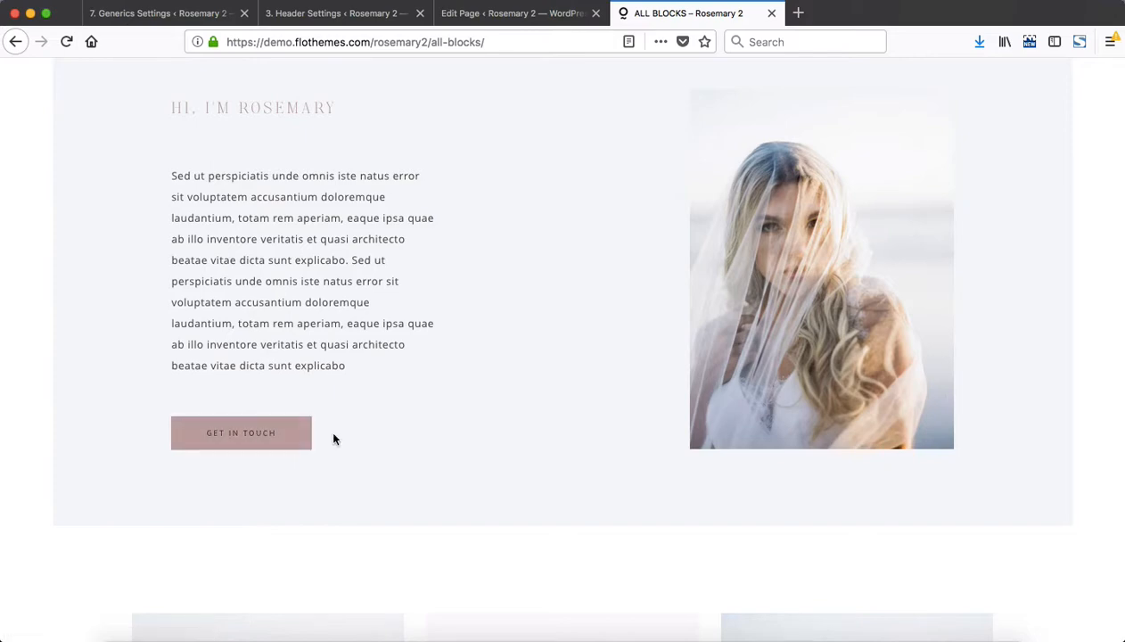
{"action": "scroll", "coordinate": [473, 375], "scroll_direction": "up", "scroll_amount": 2}
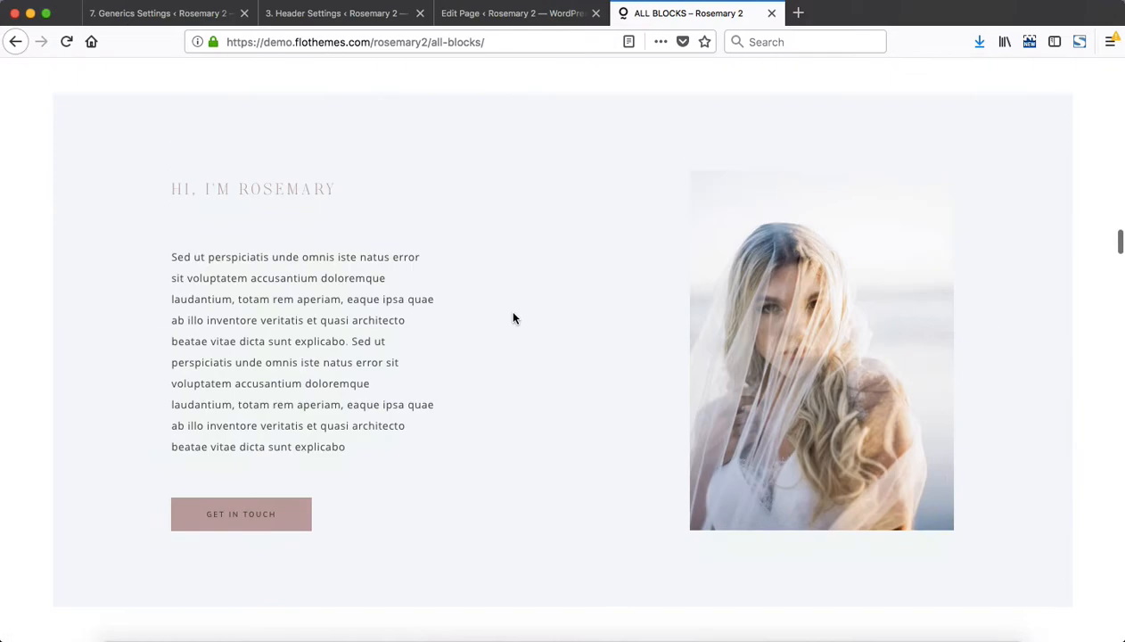
Step: Compare the GET IN TOUCH buttons in the HI, I'M ROSEMARY and FILM PHOTOGRAPHY blocks on the live ALL BLOCKS page
{"action": "scroll", "coordinate": [514, 320], "scroll_direction": "down", "scroll_amount": 8}
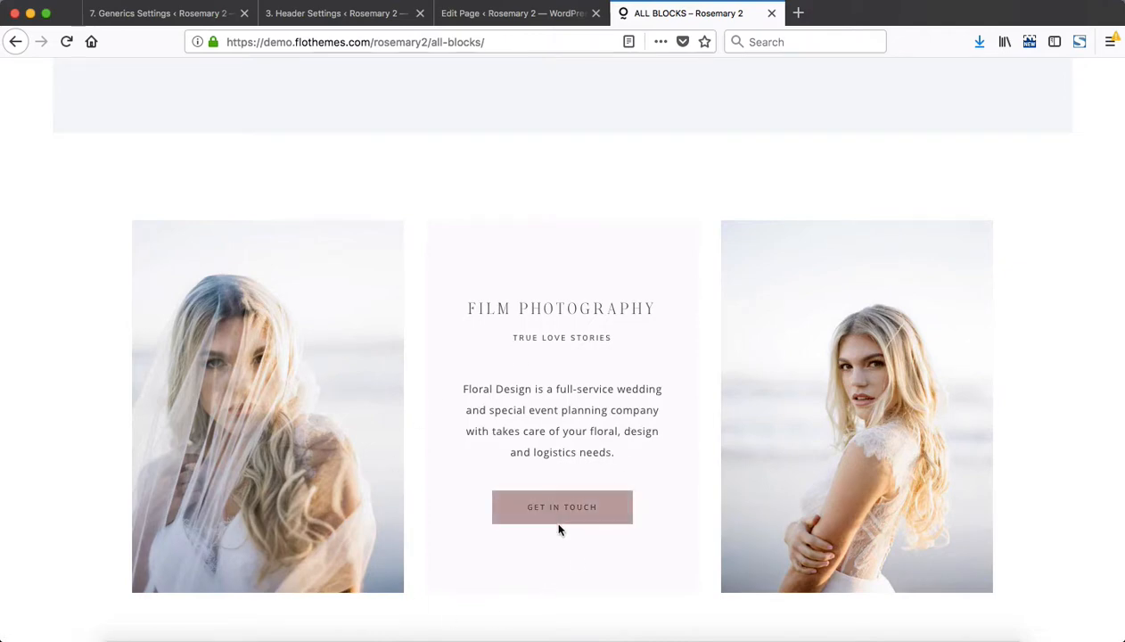
{"action": "scroll", "coordinate": [558, 530], "scroll_direction": "up", "scroll_amount": 6}
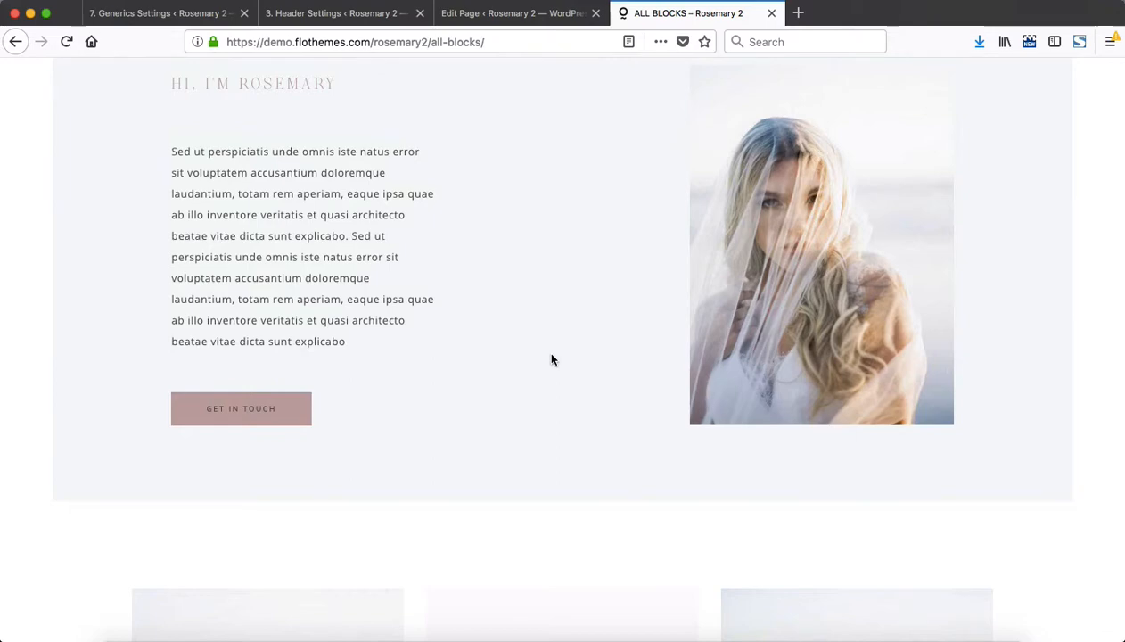
{"action": "scroll", "coordinate": [571, 393], "scroll_direction": "up", "scroll_amount": 2}
{"action": "scroll", "coordinate": [444, 433], "scroll_direction": "down", "scroll_amount": 1}
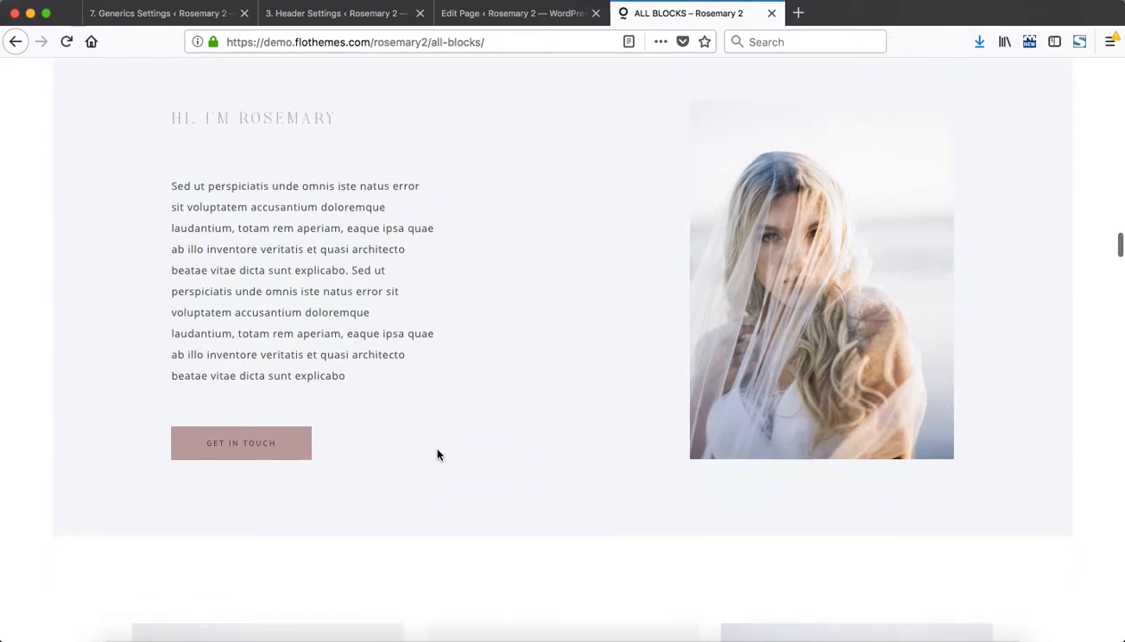
{"action": "scroll", "coordinate": [502, 394], "scroll_direction": "down", "scroll_amount": 6}
{"action": "scroll", "coordinate": [502, 395], "scroll_direction": "down", "scroll_amount": 1}
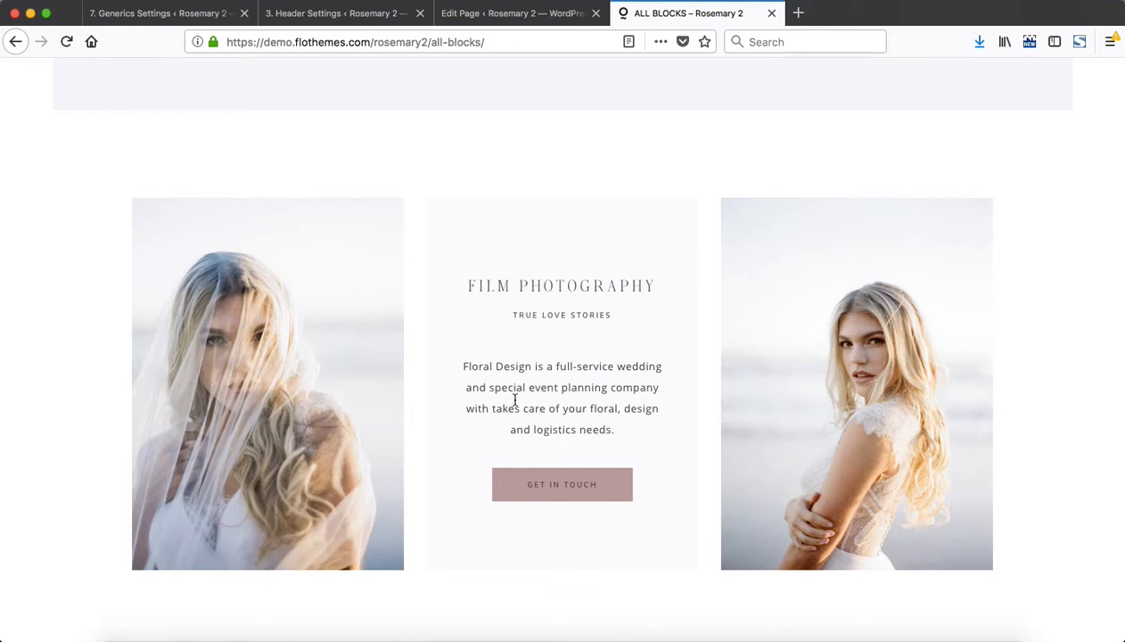
Step: Set the generic button style to Type A in Generics Settings and update the options
{"action": "key", "text": "ctrl+Tab"}
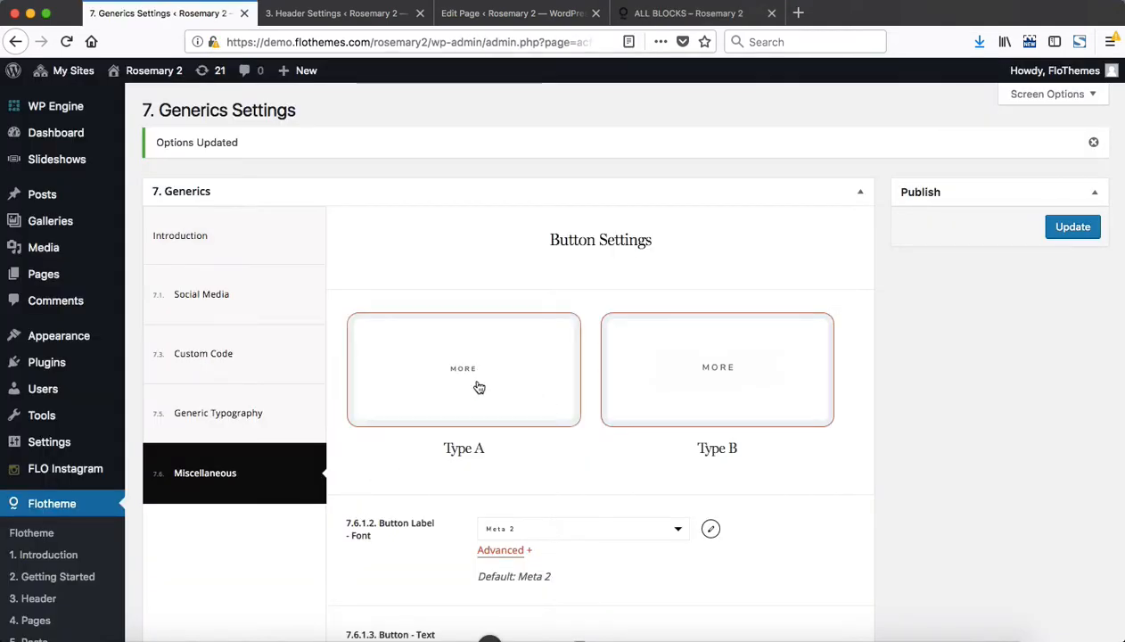
{"action": "left_click", "coordinate": [479, 386]}
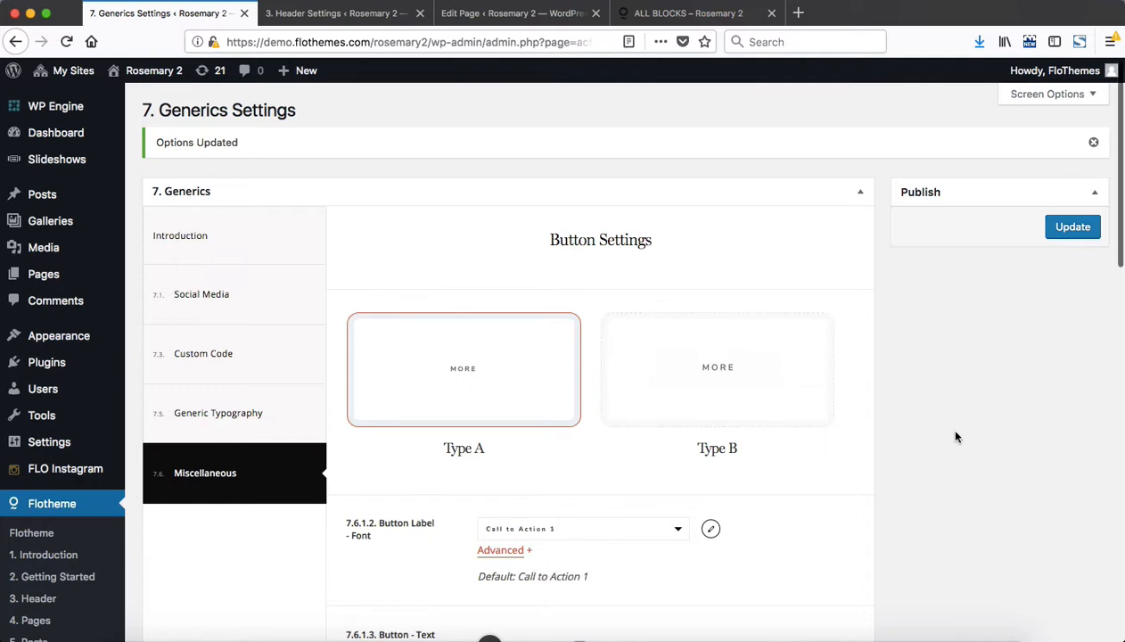
{"action": "left_click", "coordinate": [1074, 228]}
Step: Return to the live ALL BLOCKS page and examine the header's BOOKING NOW button and the standalone BUTTON block
{"action": "left_click", "coordinate": [691, 14]}
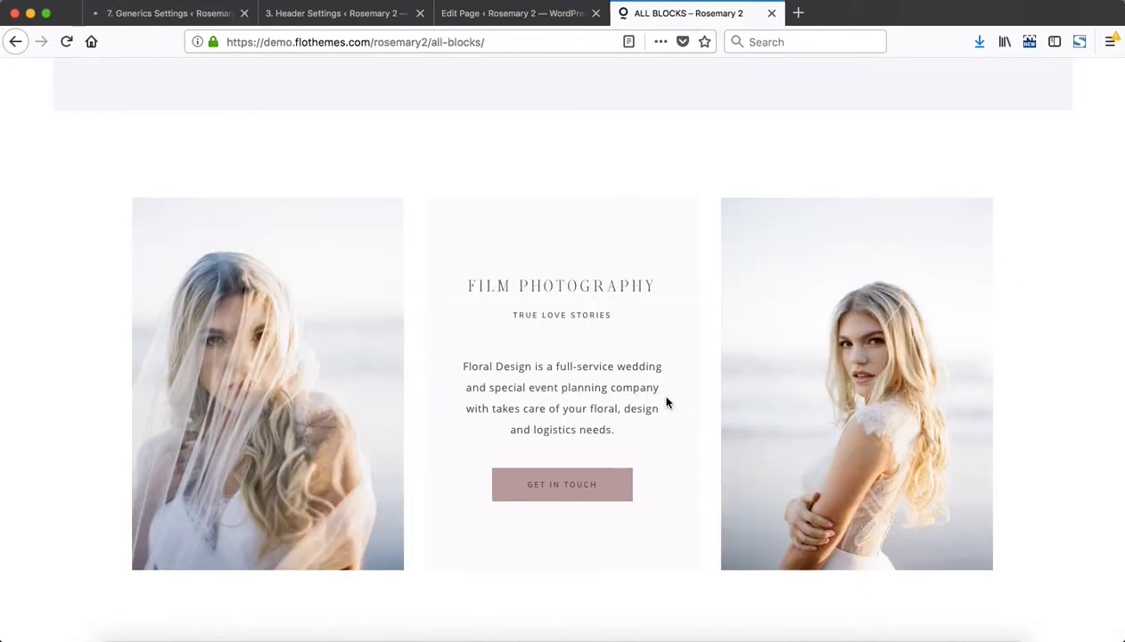
{"action": "scroll", "coordinate": [665, 415], "scroll_direction": "up", "scroll_amount": 3}
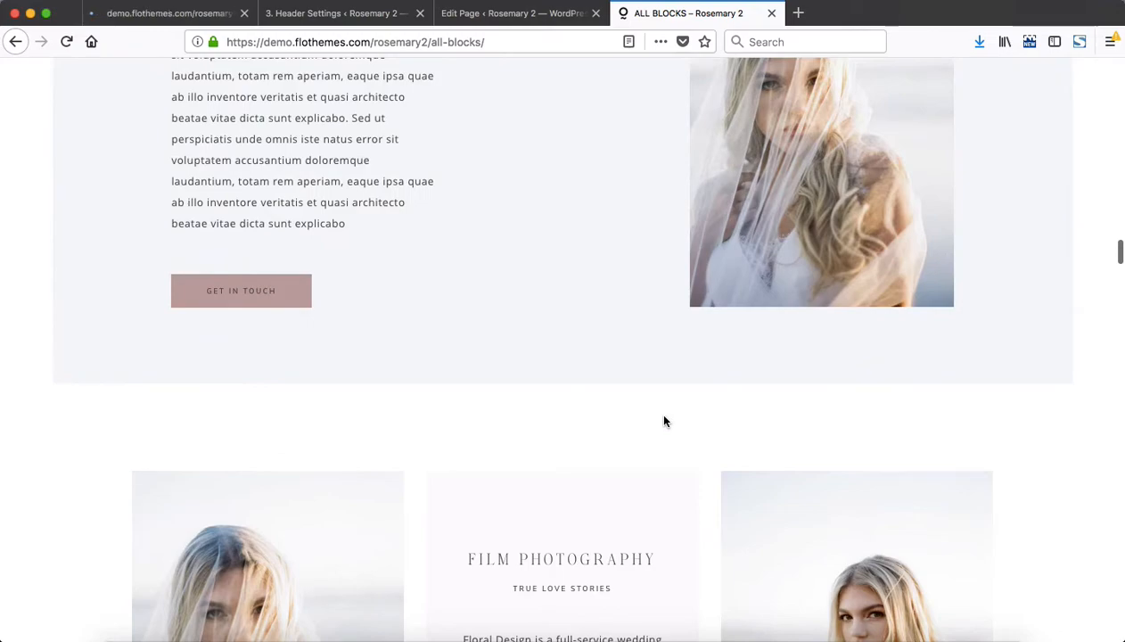
{"action": "scroll", "coordinate": [665, 419], "scroll_direction": "up", "scroll_amount": 6}
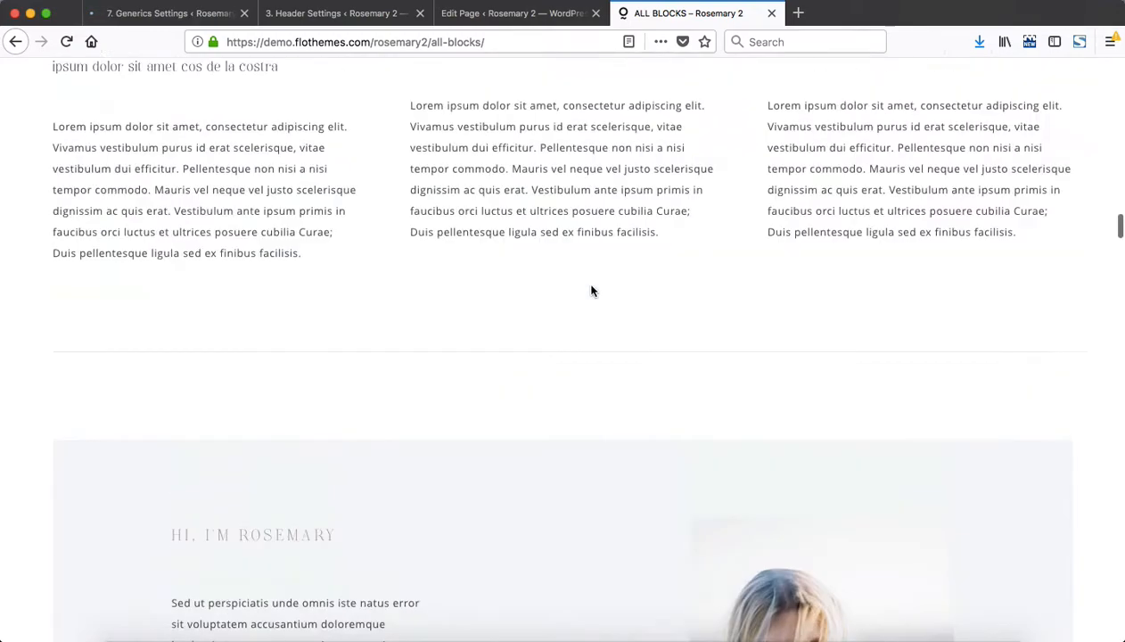
{"action": "scroll", "coordinate": [591, 291], "scroll_direction": "up", "scroll_amount": 20}
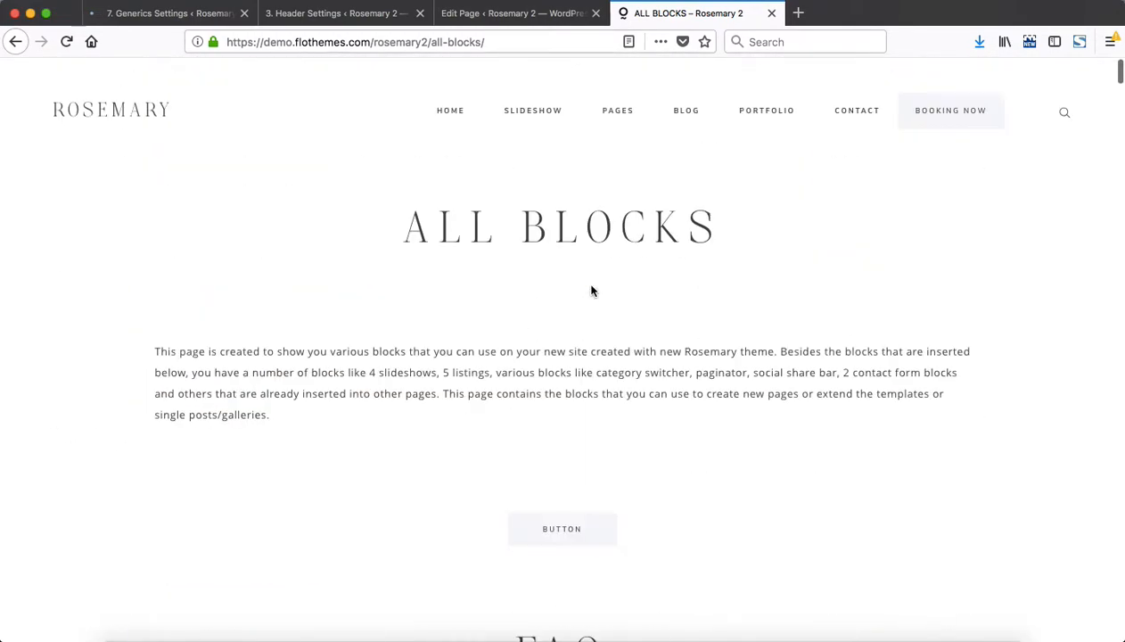
{"action": "scroll", "coordinate": [591, 290], "scroll_direction": "down", "scroll_amount": 3}
{"action": "scroll", "coordinate": [799, 344], "scroll_direction": "up", "scroll_amount": 3}
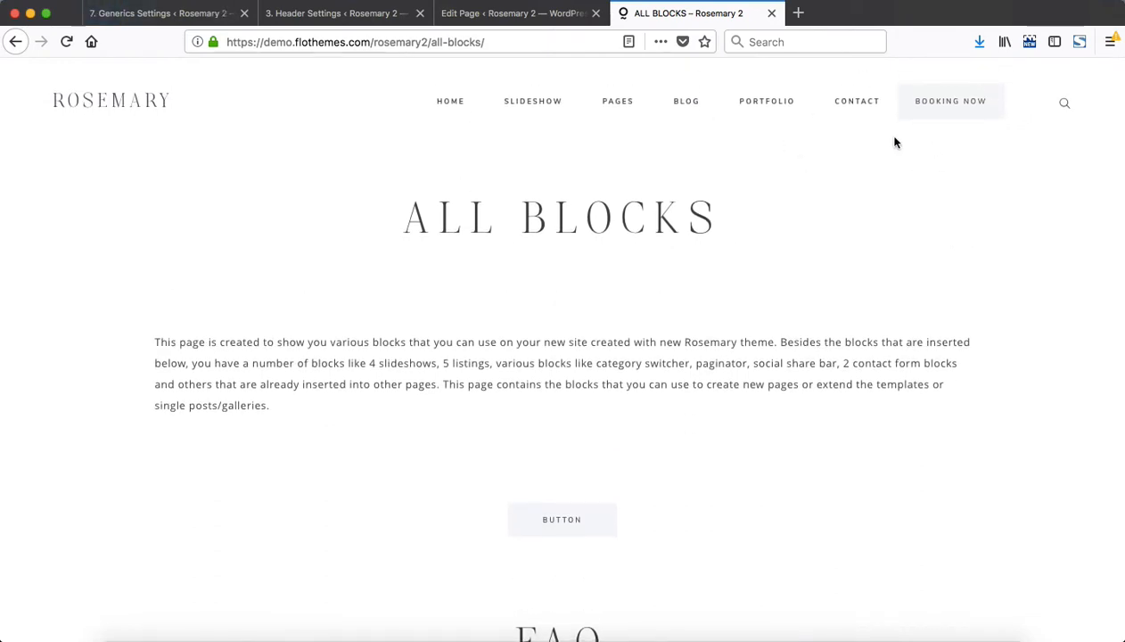
Step: Reload the live ALL BLOCKS page and check the GET IN TOUCH buttons in the HI, I'M ROSEMARY and FILM PHOTOGRAPHY blocks
{"action": "key", "text": "super+r"}
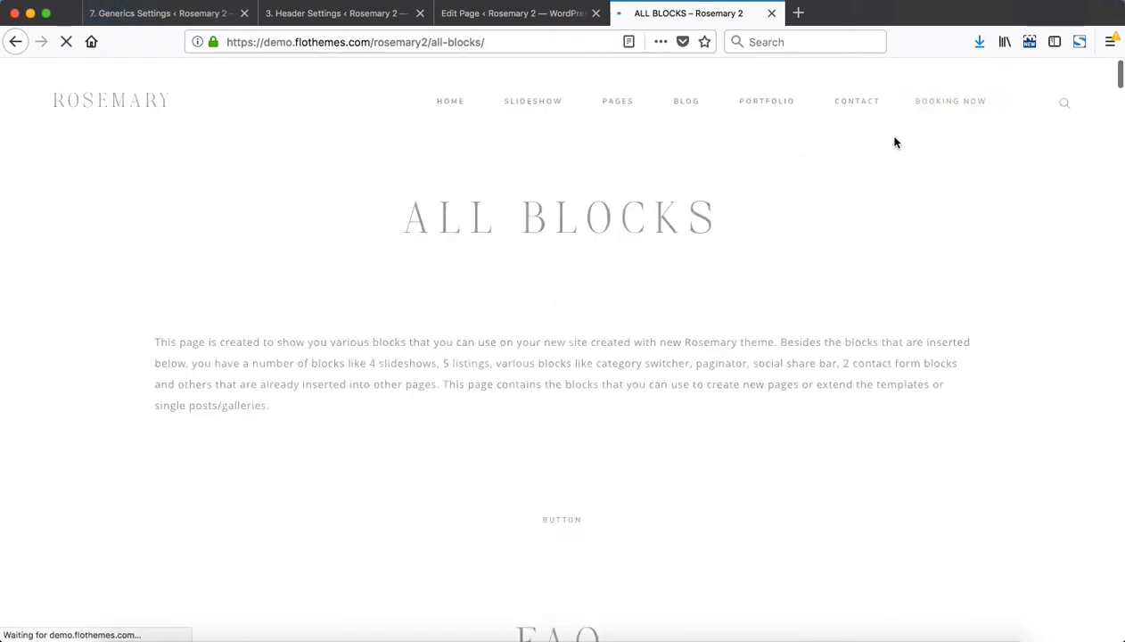
{"action": "scroll", "coordinate": [896, 143], "scroll_direction": "down", "scroll_amount": 20}
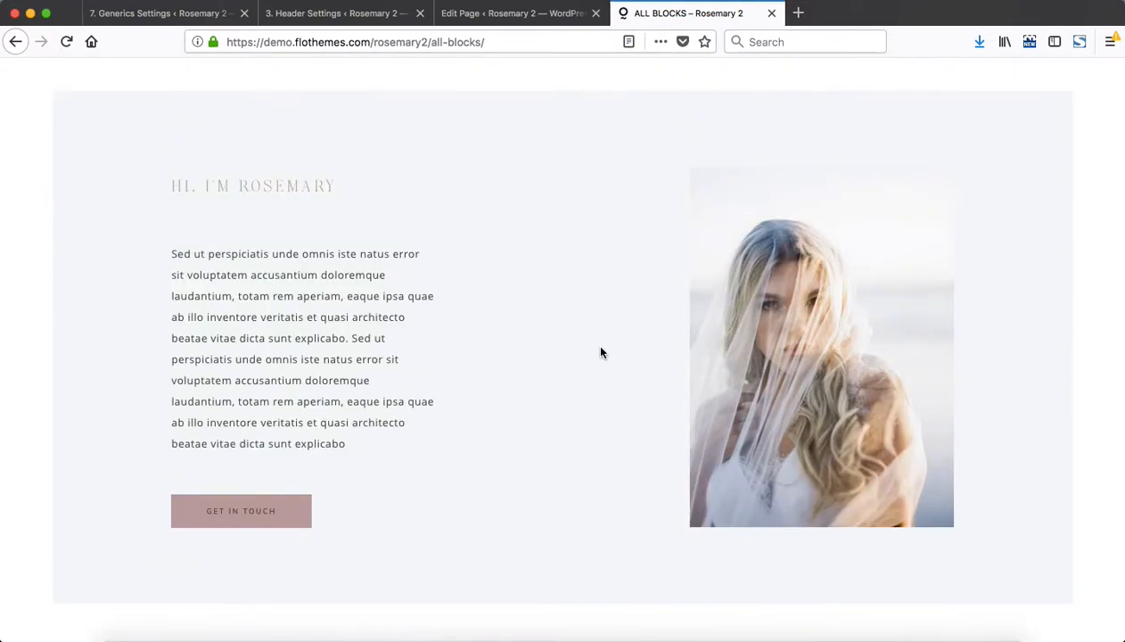
{"action": "scroll", "coordinate": [601, 353], "scroll_direction": "down", "scroll_amount": 5}
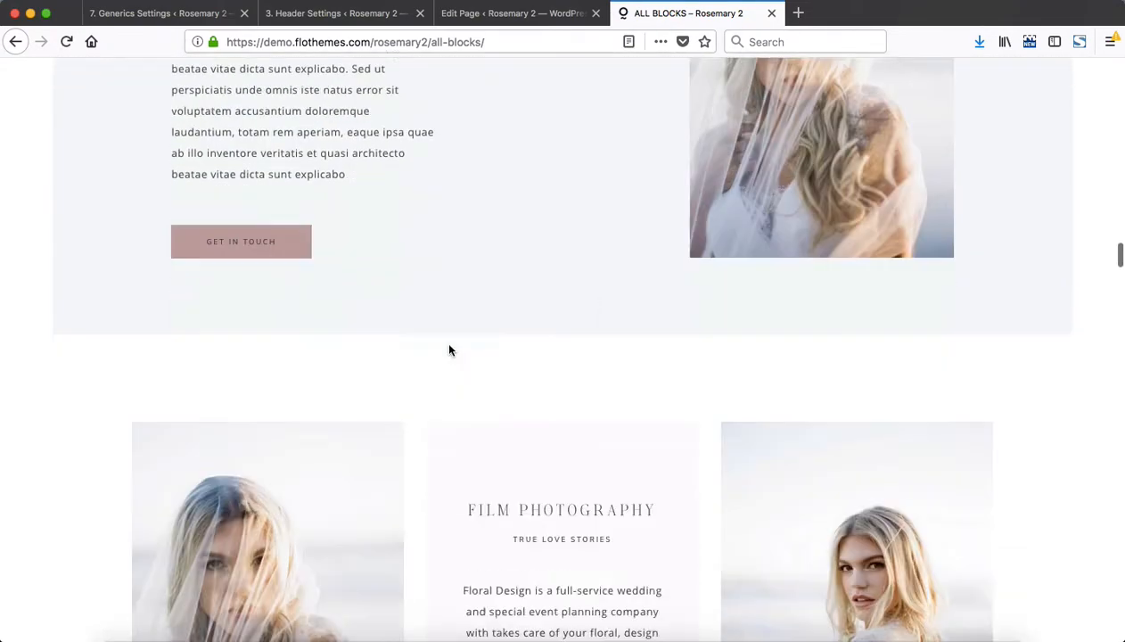
{"action": "scroll", "coordinate": [449, 350], "scroll_direction": "down", "scroll_amount": 5}
{"action": "scroll", "coordinate": [449, 350], "scroll_direction": "up", "scroll_amount": 10}
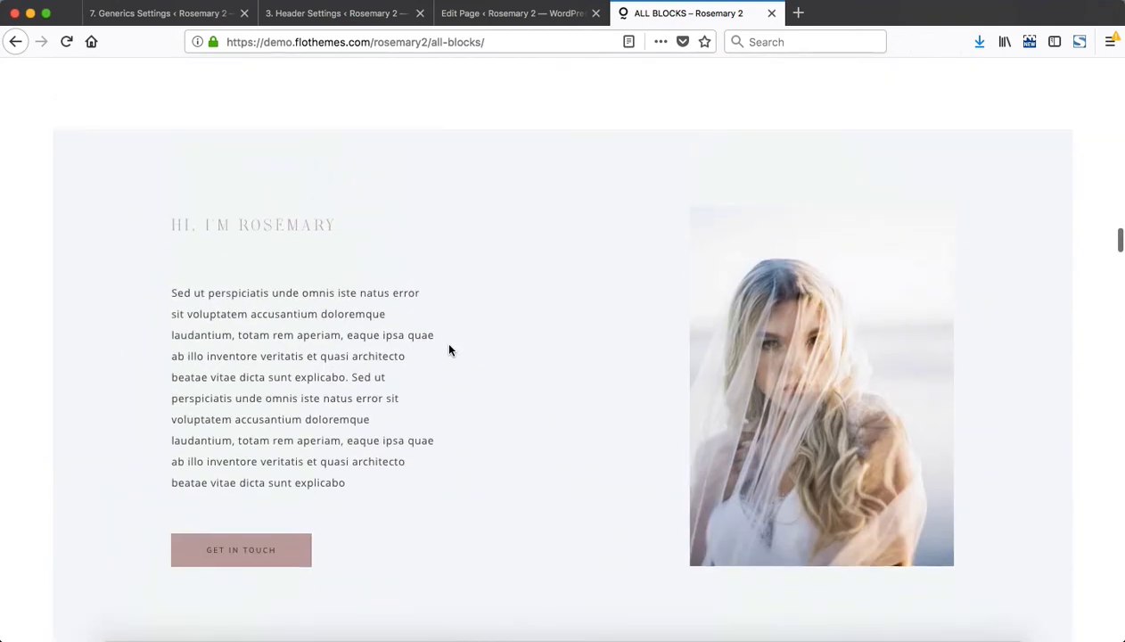
{"action": "scroll", "coordinate": [449, 350], "scroll_direction": "down", "scroll_amount": 1}
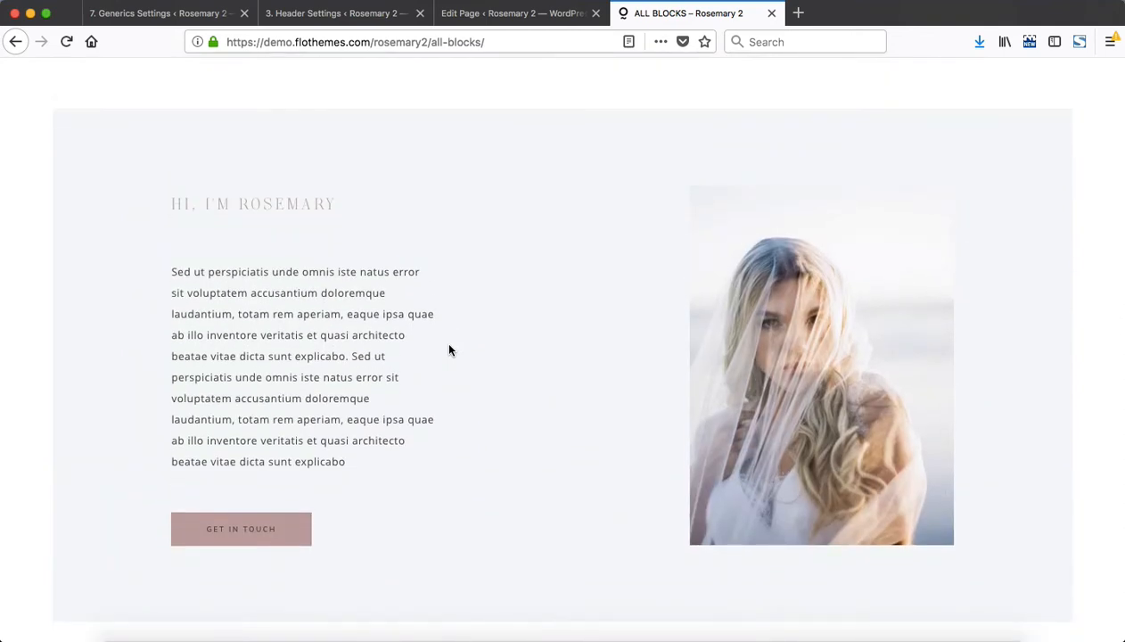